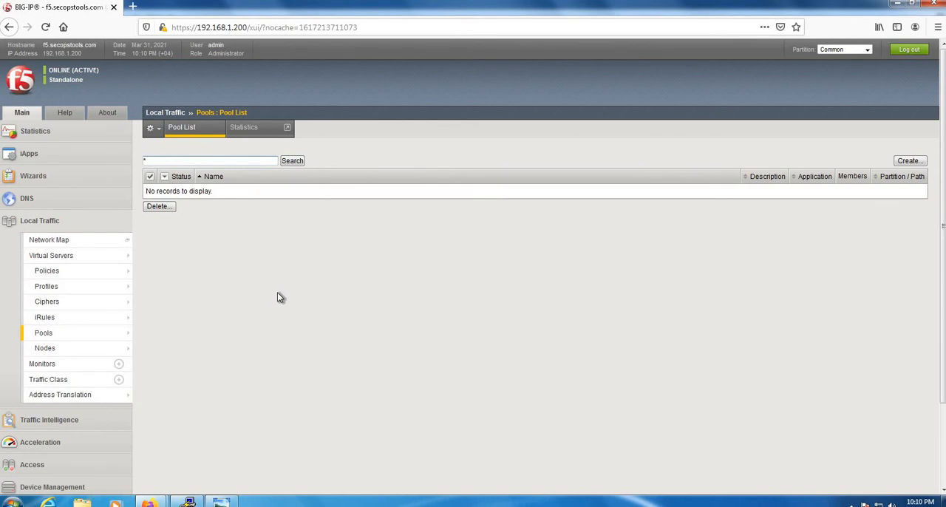
Start a new pool named OWA-POOL and assign it the tcp health monitor
click(910, 160)
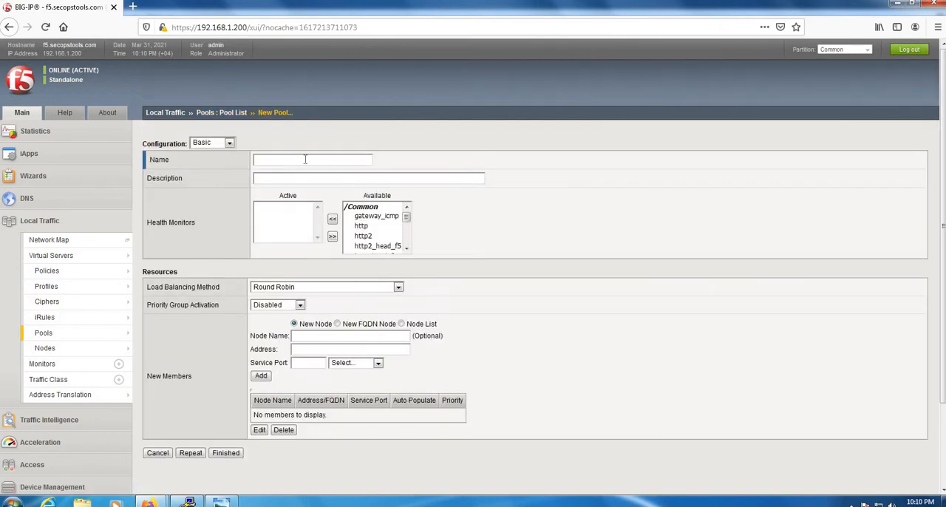
click(305, 159)
text(OWA-POOL)
click(297, 162)
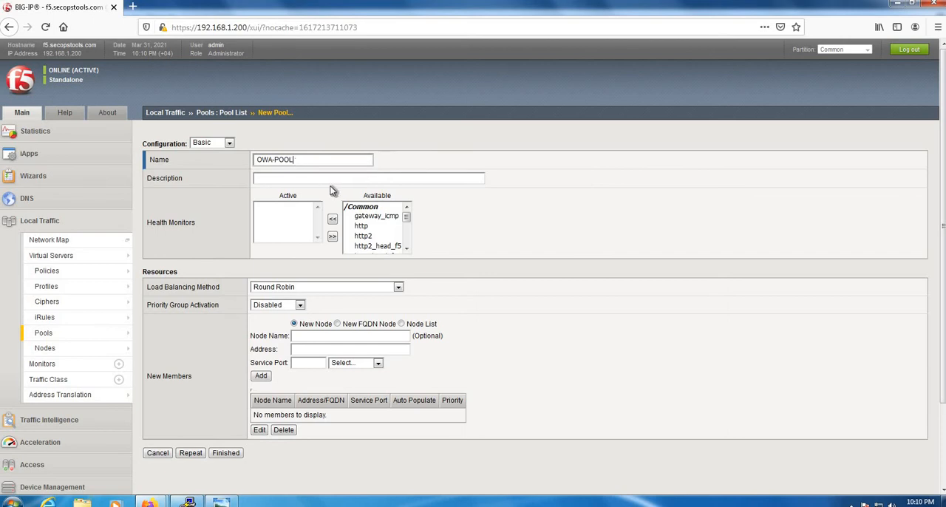
click(375, 236)
key(t)
click(333, 218)
Add a member with node name and address 192.168.1.31 on HTTPS port 443, and finish creating the pool
click(311, 335)
text(192.168.1.3131)
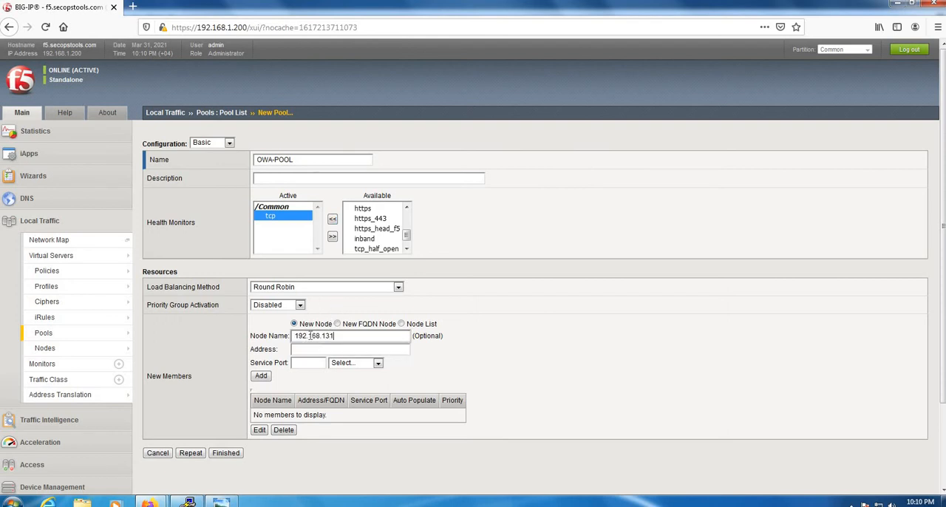
text(.)
click(362, 348)
text(192)
key(Down)
key(Return)
click(359, 363)
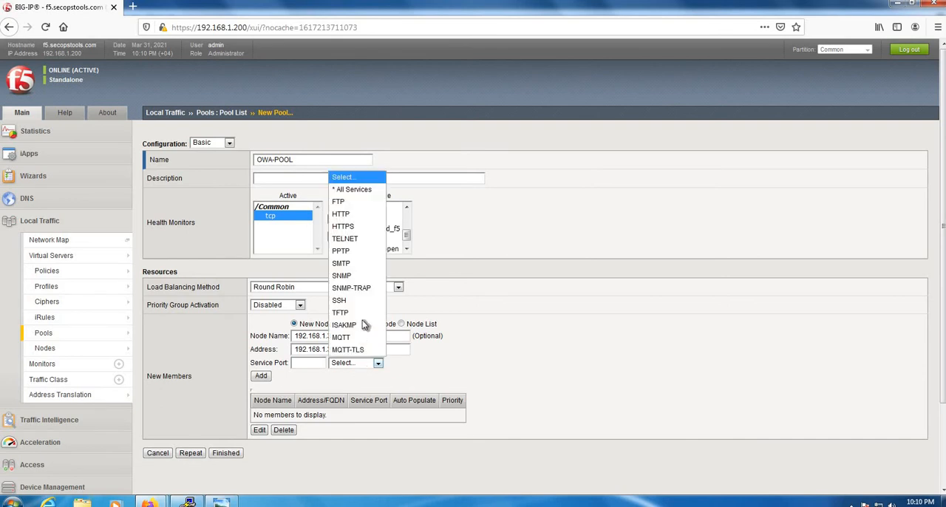
click(354, 226)
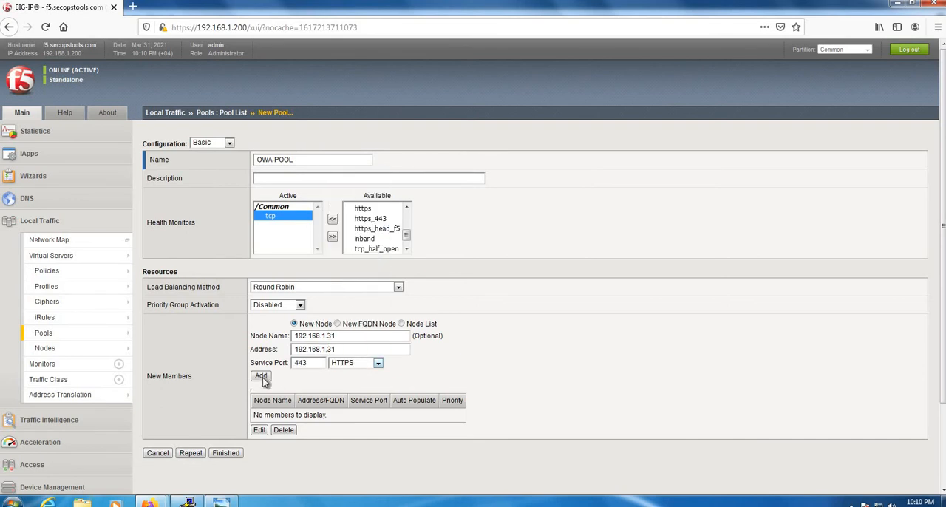
click(261, 376)
click(229, 452)
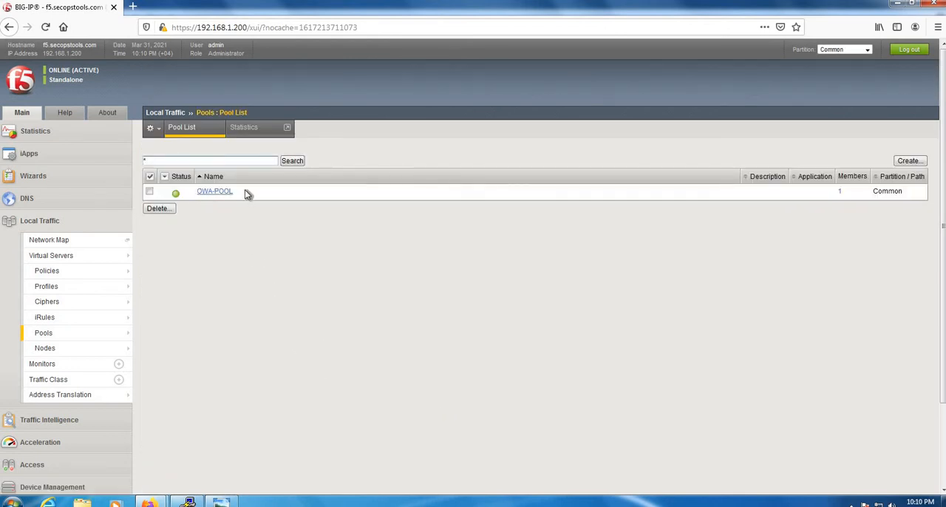
Start a new virtual server named VS-OWA-APM with source address 0.0.0.0/0
click(82, 256)
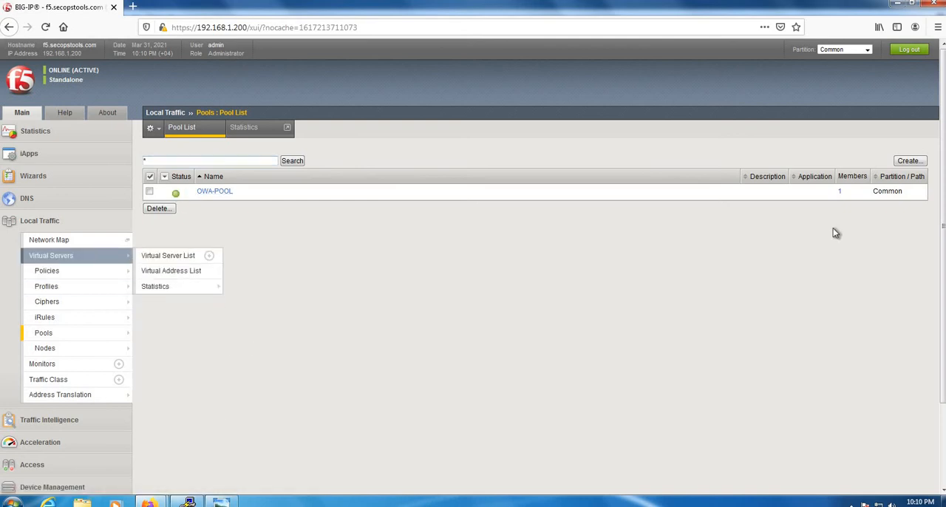
click(908, 161)
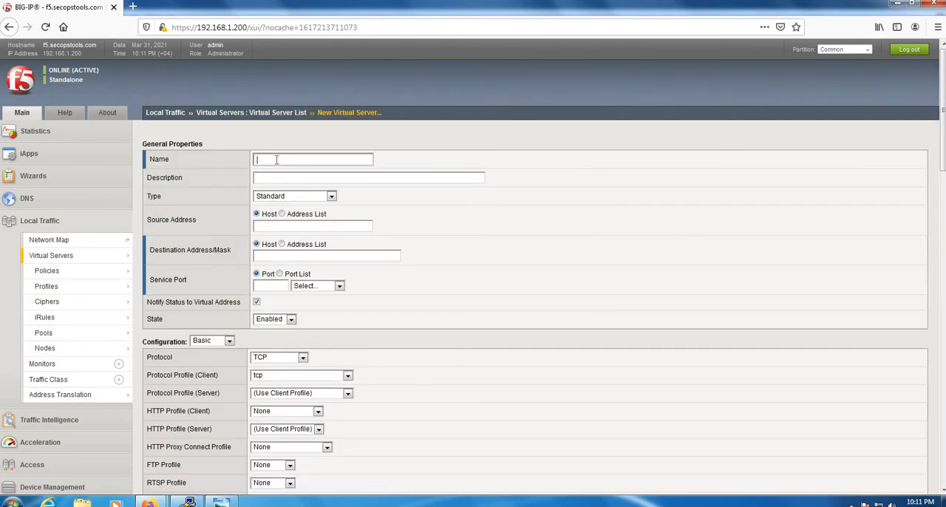
click(277, 159)
text(VS-OWA-APM)
click(268, 225)
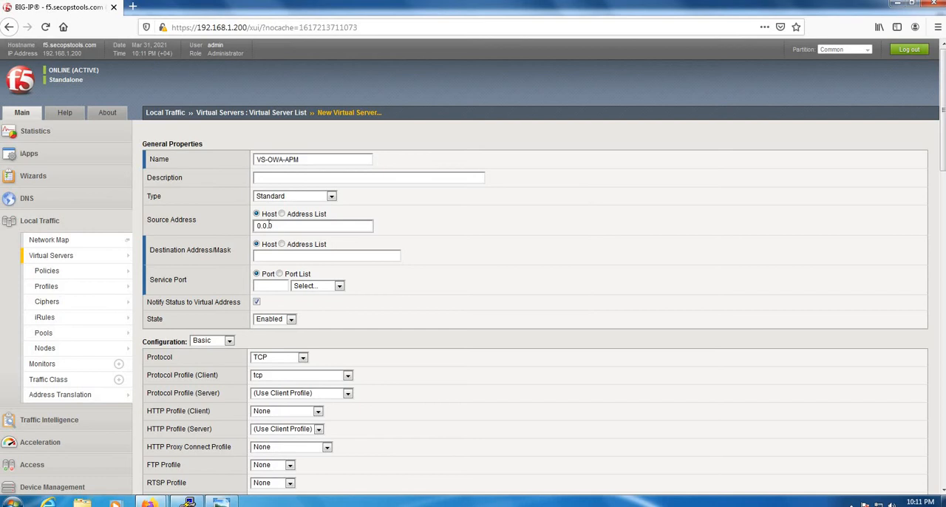
text(0.0.0.0/0)
Consult the F5-OWA network diagram, and set the virtual server's destination address to 55.55.55.100 with service port HTTPS
click(262, 258)
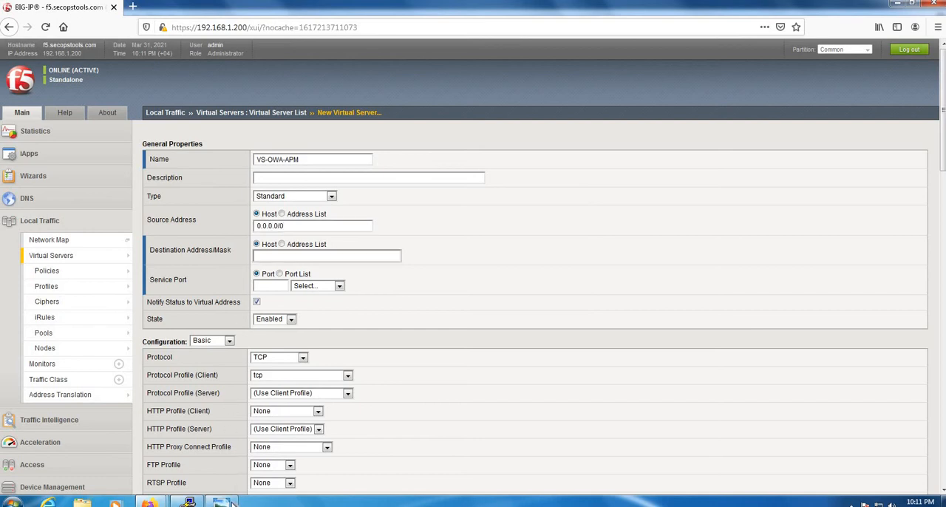
click(230, 502)
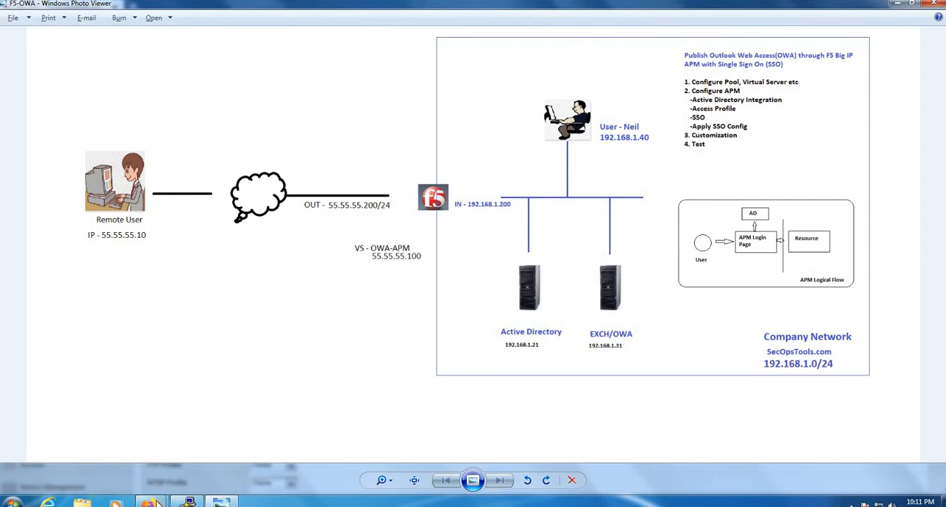
mouse_move(159, 502)
mouse_move(199, 454)
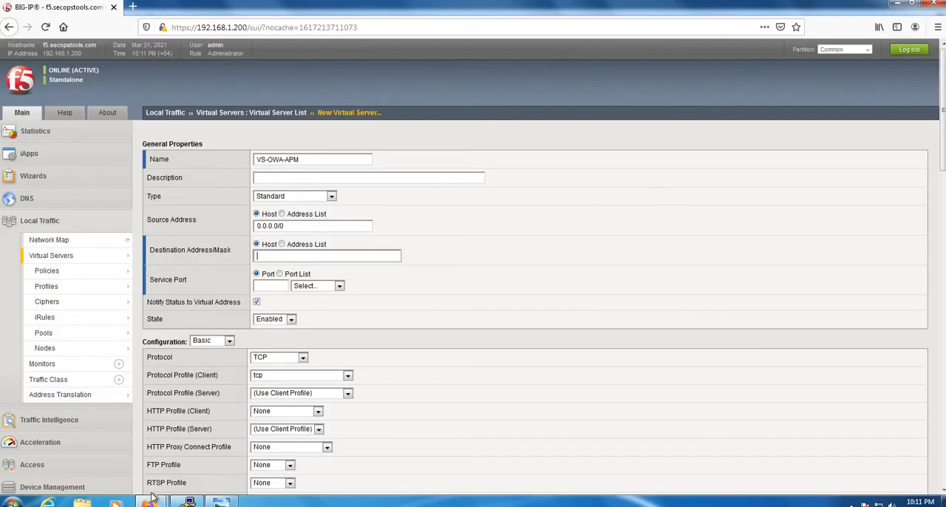
click(142, 414)
click(157, 437)
click(275, 257)
text(00)
click(325, 287)
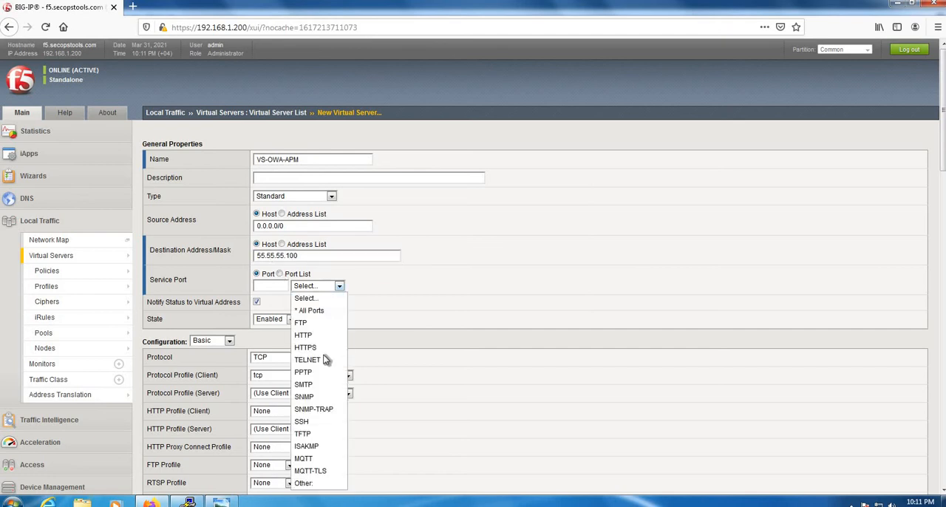
key(Up)
key(Return)
Set the virtual server's client HTTP profile to http
scroll(431, 277, down, 3)
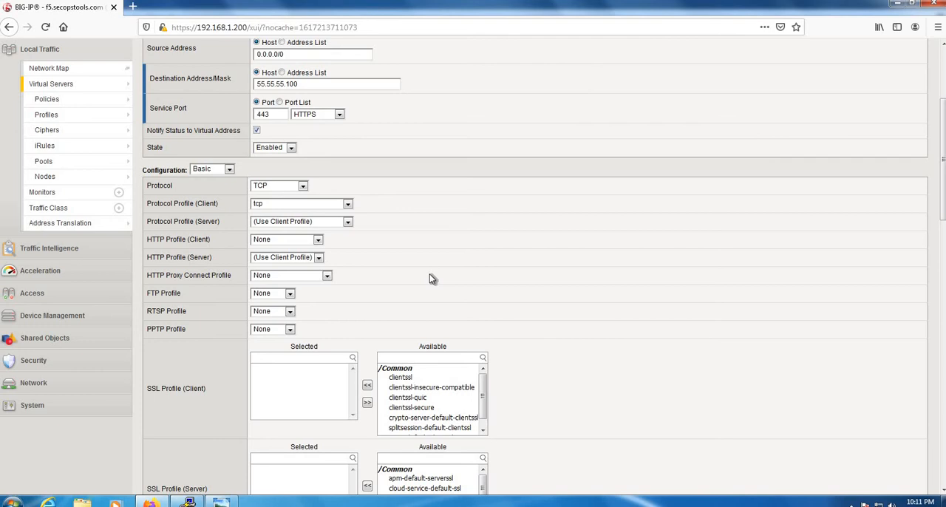
click(289, 241)
key(Return)
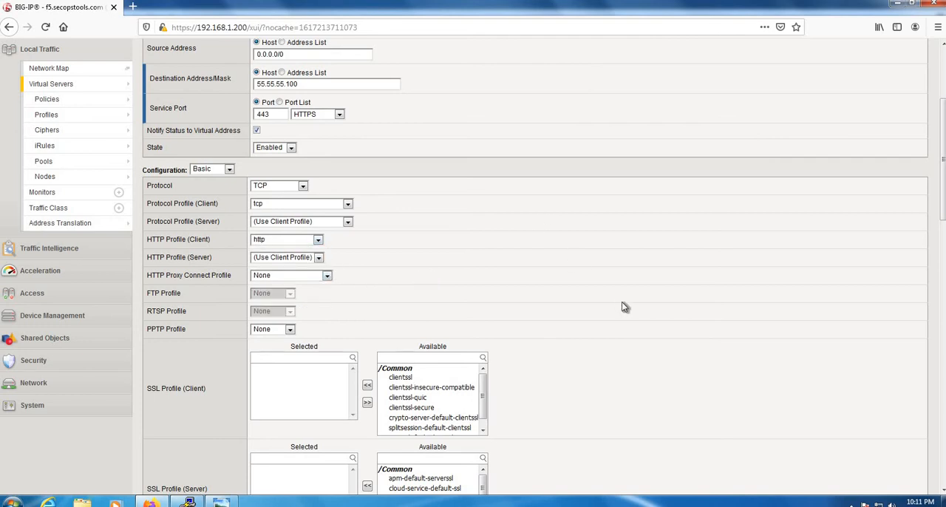
Assign clientssl as the client SSL profile and serverssl as the server SSL profile
scroll(623, 303, down, 3)
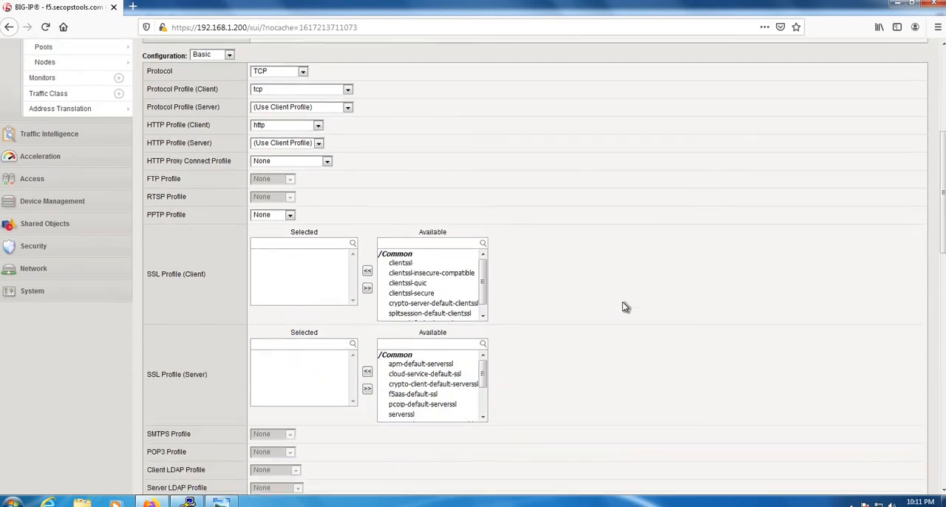
click(400, 264)
click(367, 271)
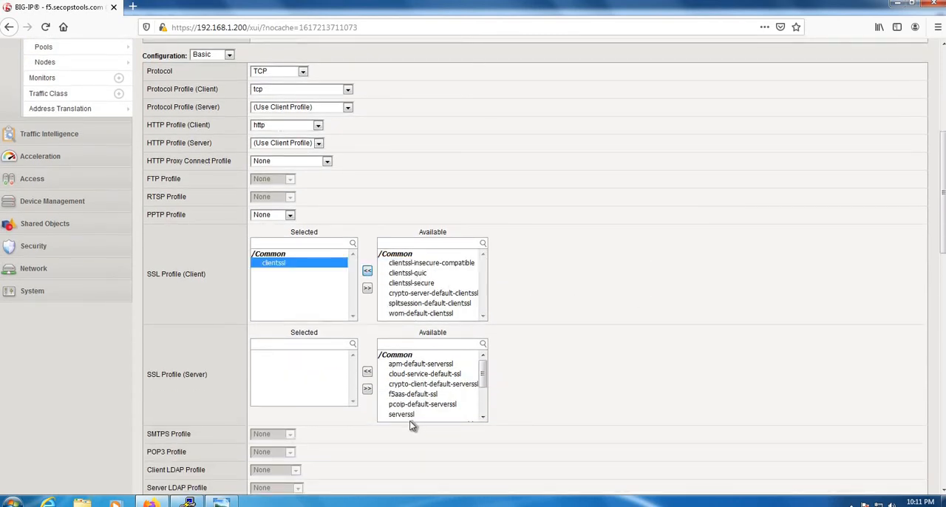
click(402, 414)
click(368, 371)
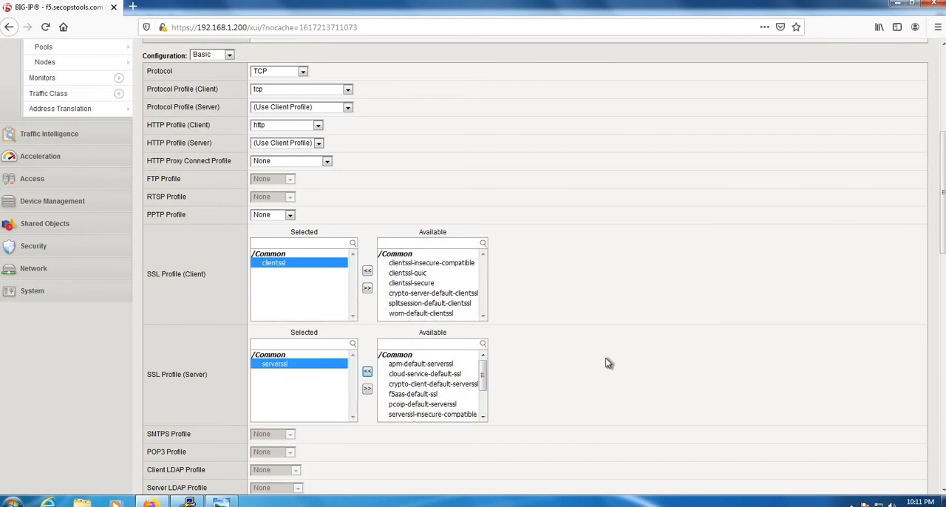
Set the virtual server's source address translation to Auto Map
scroll(605, 363, down, 5)
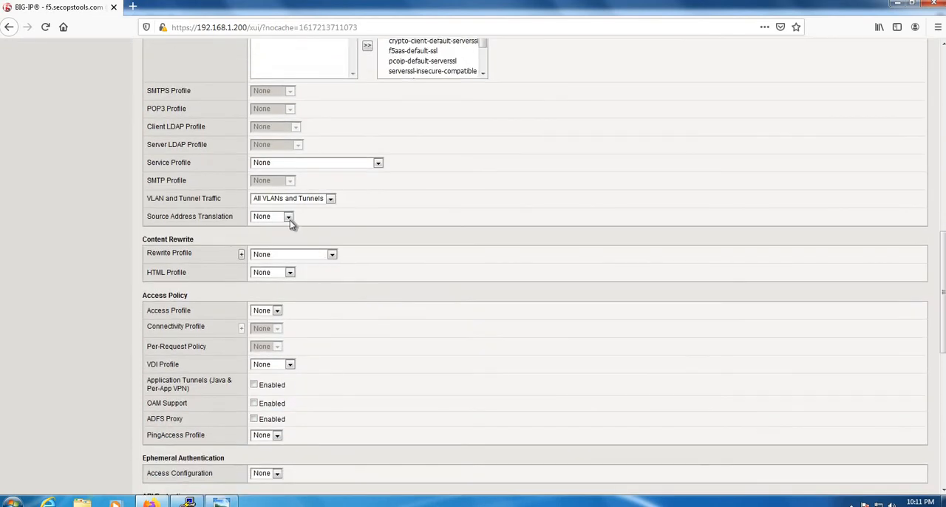
click(289, 220)
click(288, 240)
Choose OWA-POOL as the default pool and finish creating the virtual server
scroll(621, 296, down, 3)
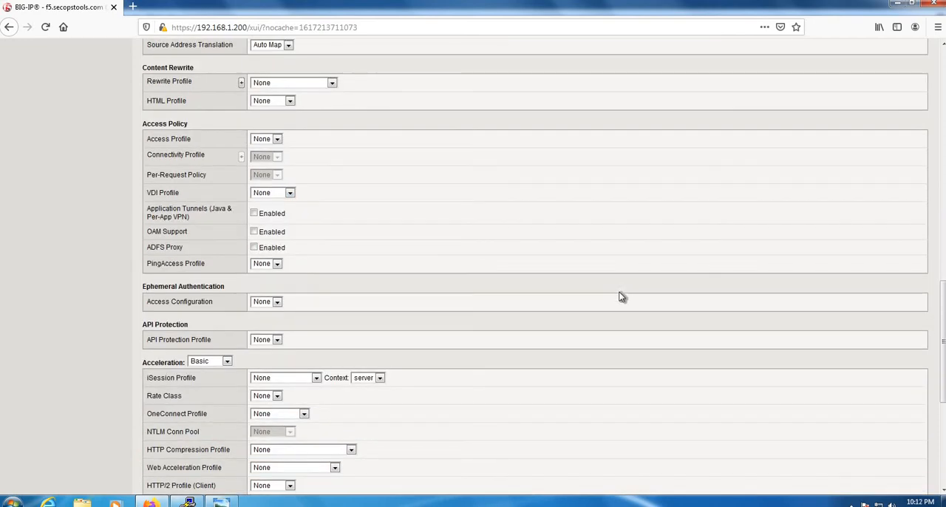
scroll(621, 296, down, 5)
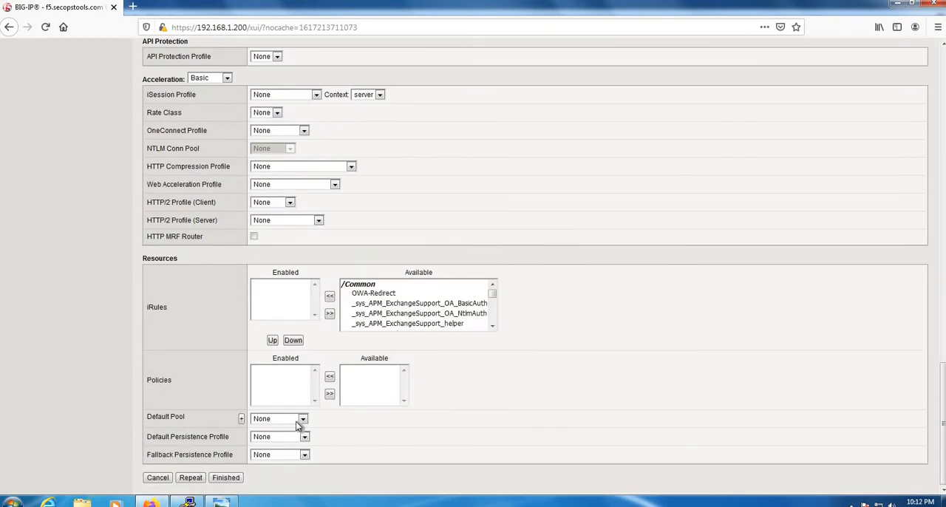
click(295, 421)
click(296, 456)
click(227, 480)
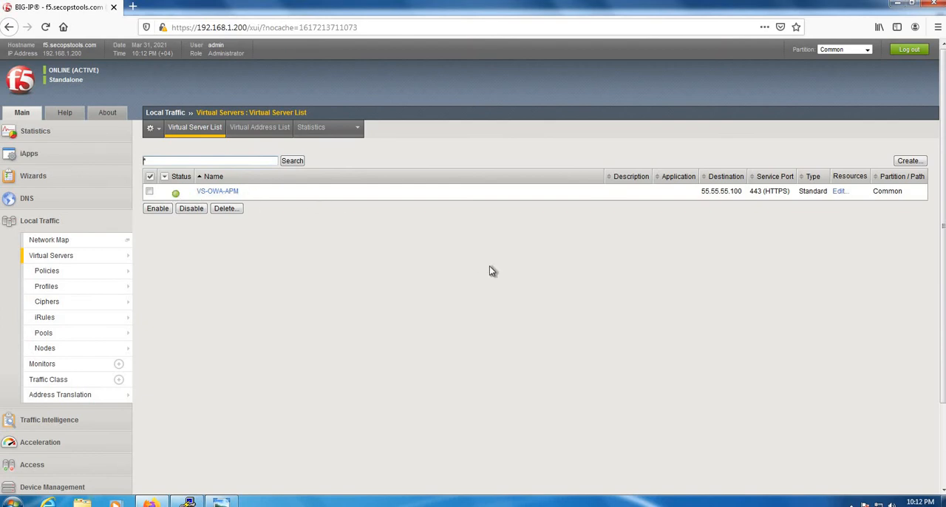
drag(701, 193, 743, 192)
click(688, 264)
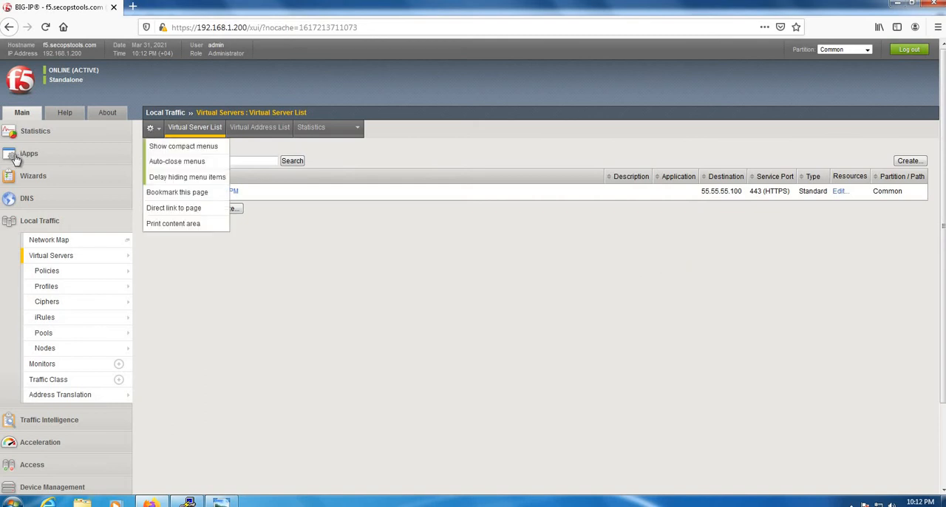
click(1, 133)
right_click(385, 190)
click(428, 222)
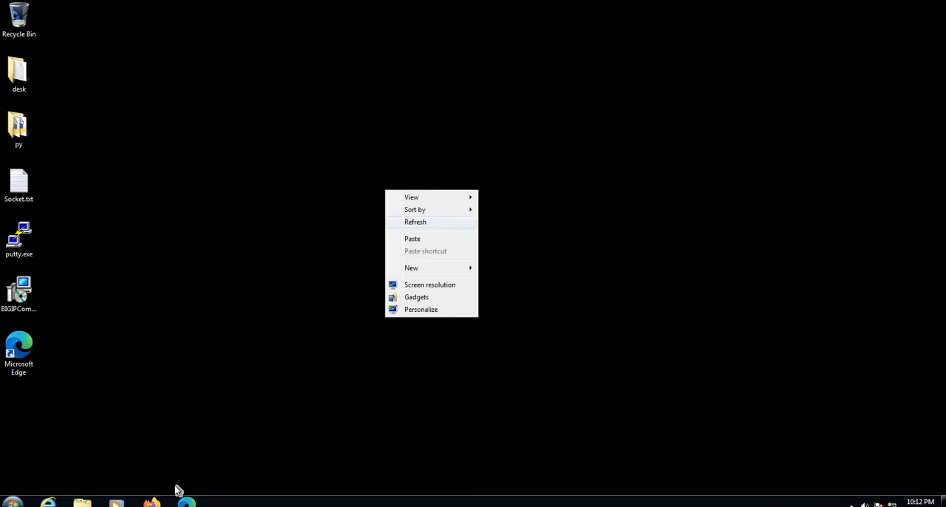
click(150, 503)
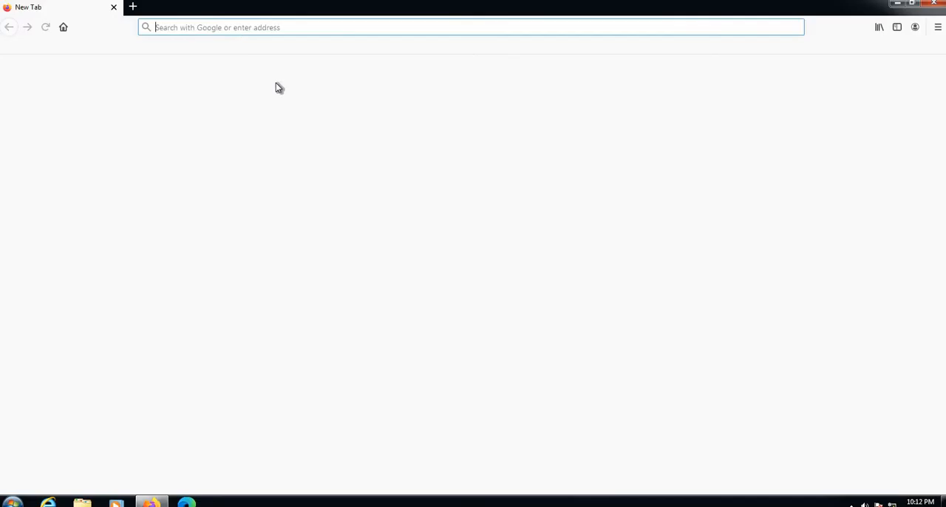
text(h)
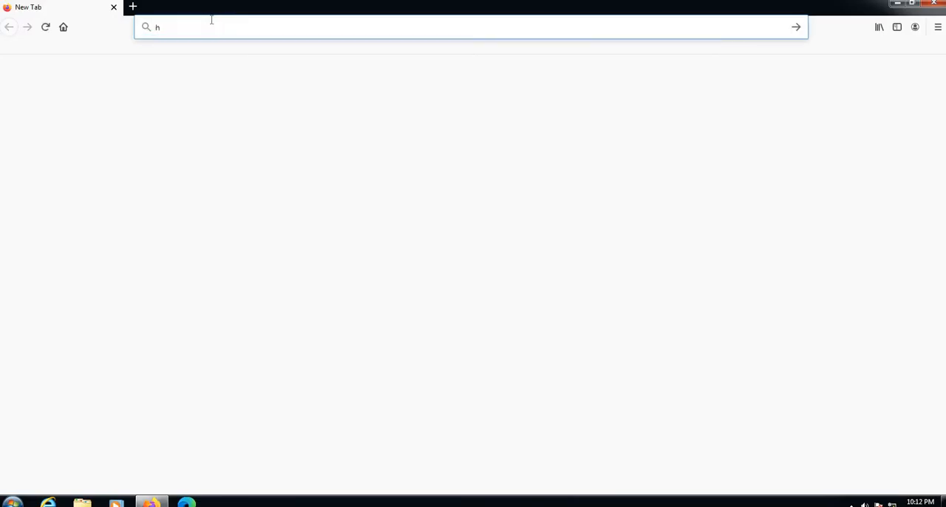
text(ttps://)
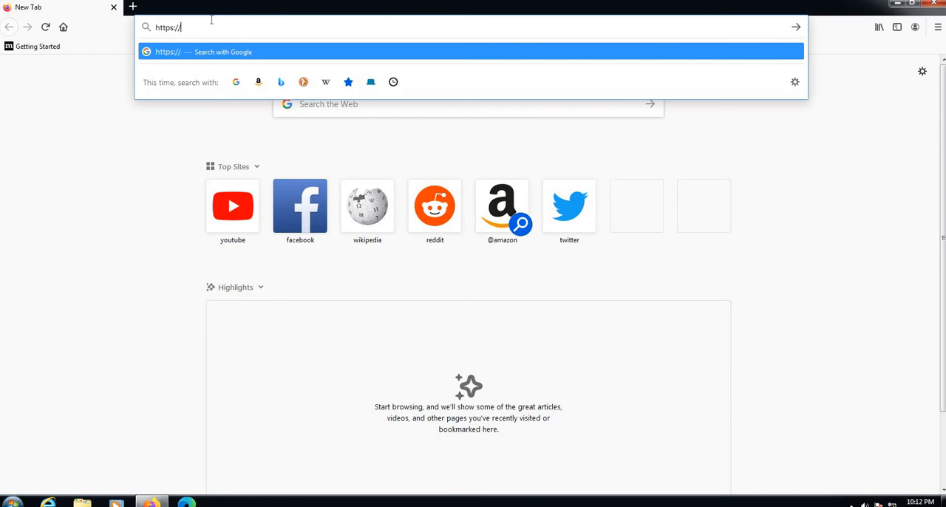
text(55.55.55)
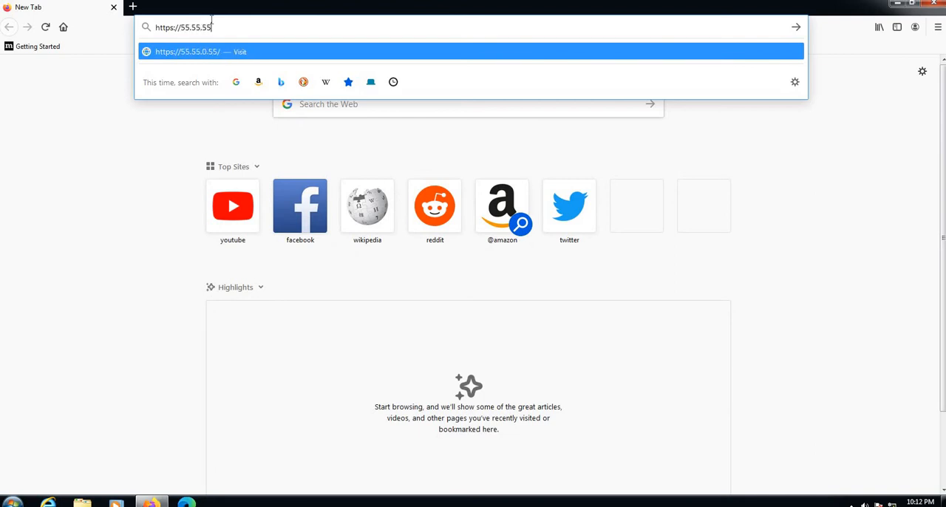
text(.100)
key(Return)
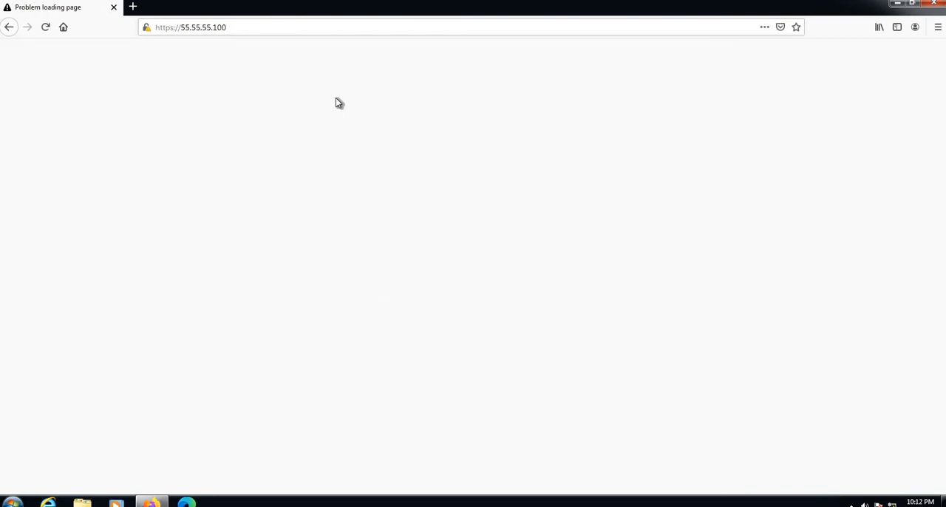
click(663, 345)
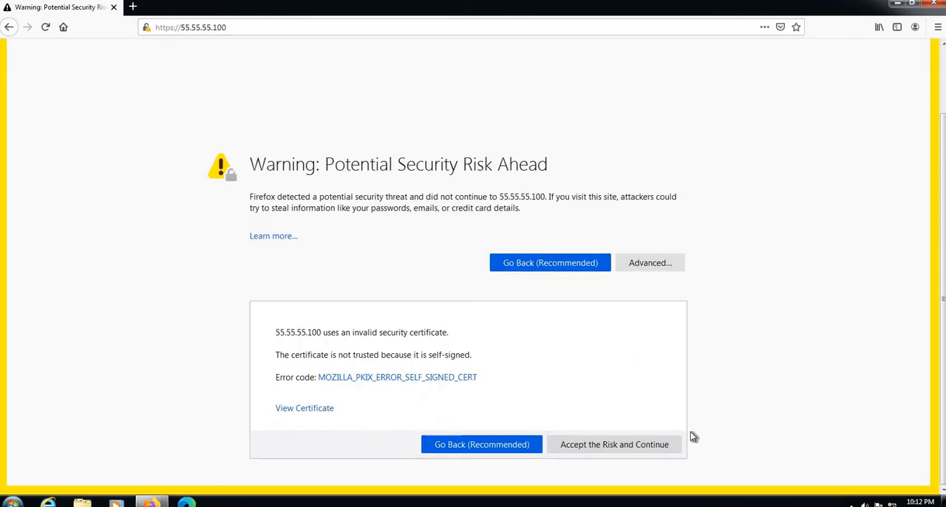
click(678, 444)
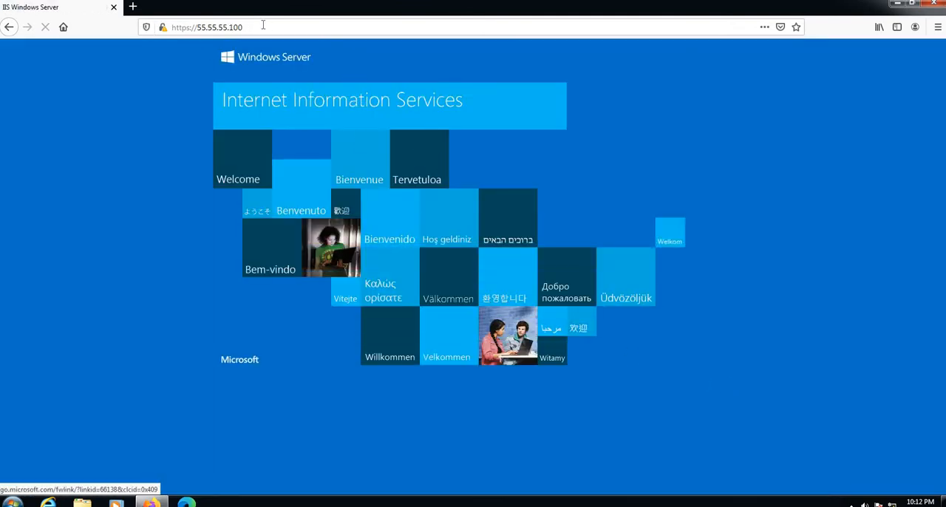
Append /owa to the site address and load the Outlook Web App page
click(296, 26)
click(305, 26)
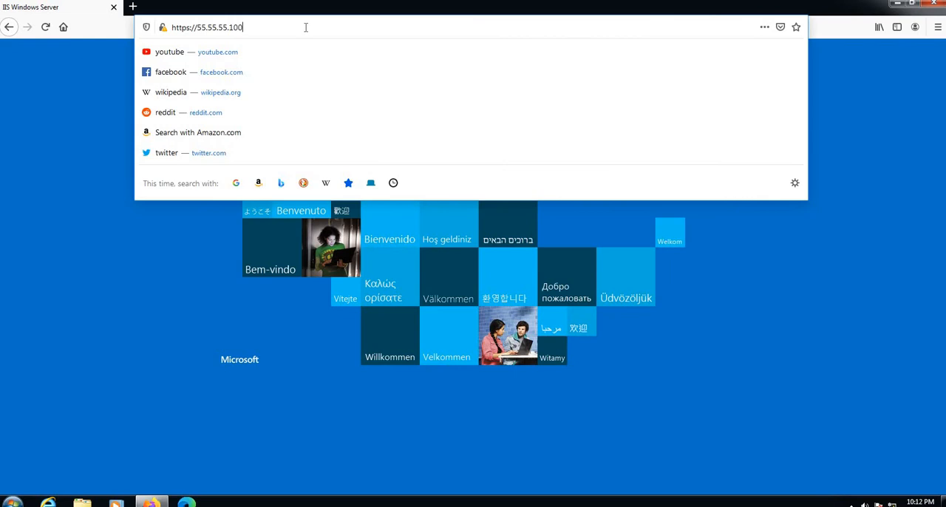
text(/owa)
key(Return)
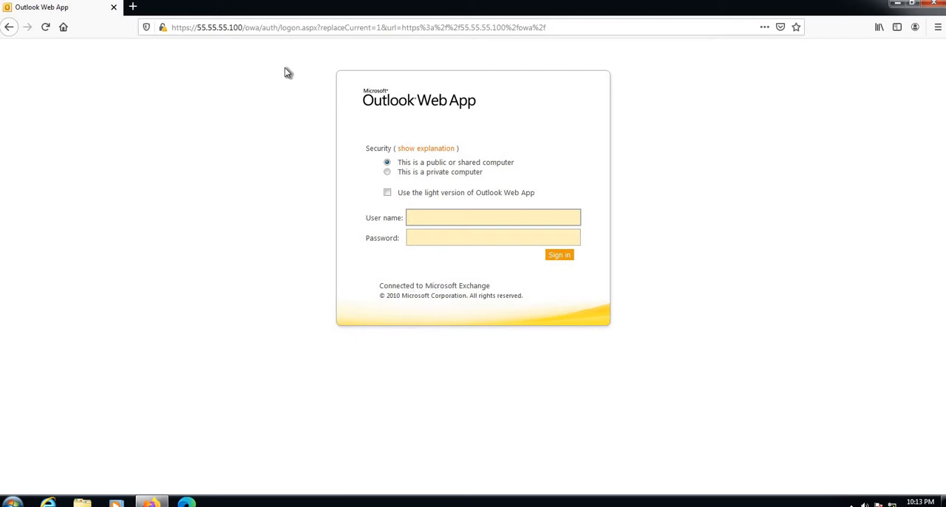
click(247, 27)
click(247, 27)
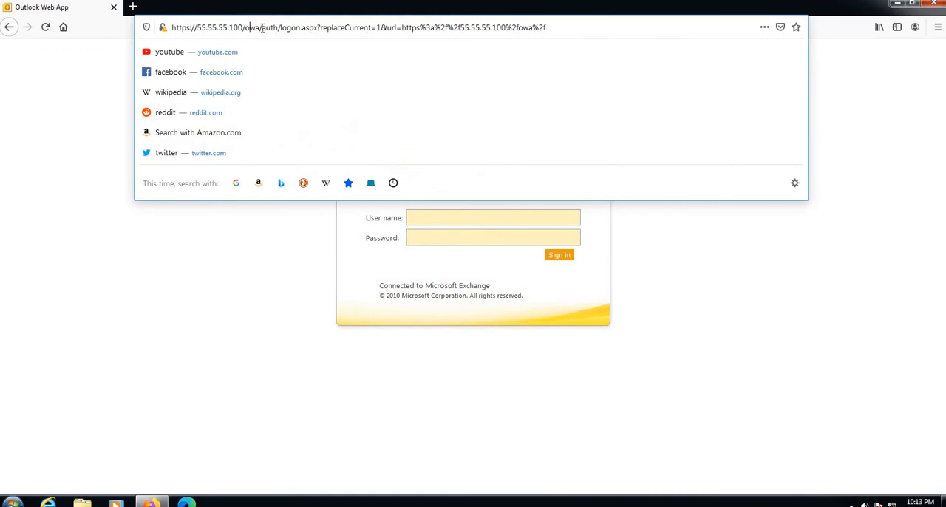
drag(262, 27, 242, 28)
click(227, 227)
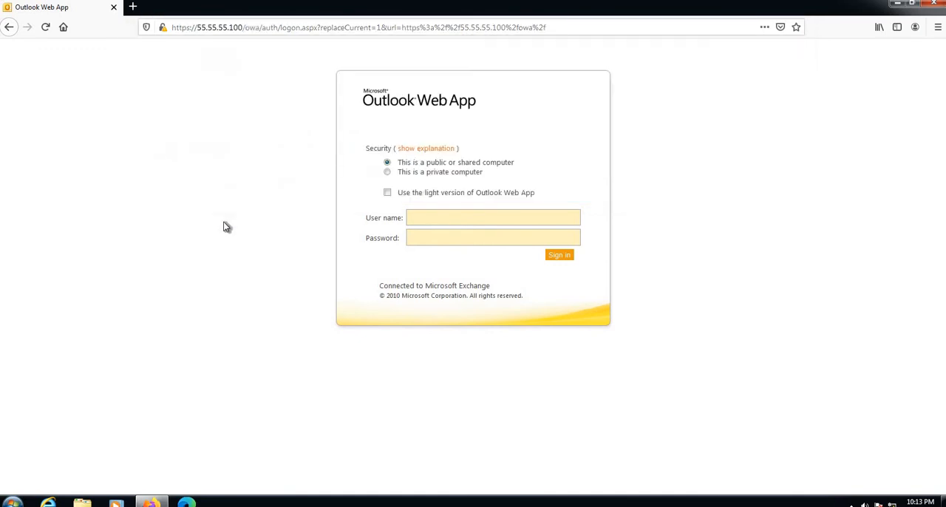
drag(244, 27, 197, 27)
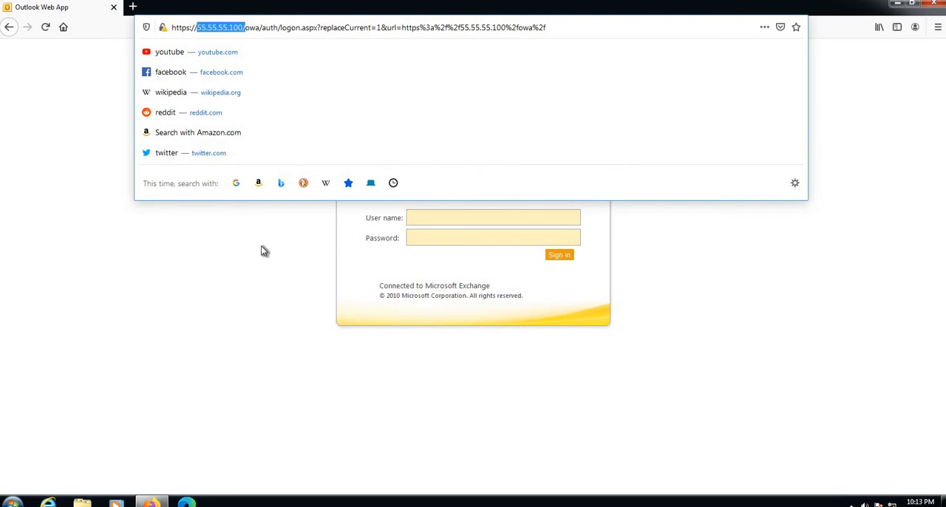
click(264, 206)
drag(248, 27, 267, 35)
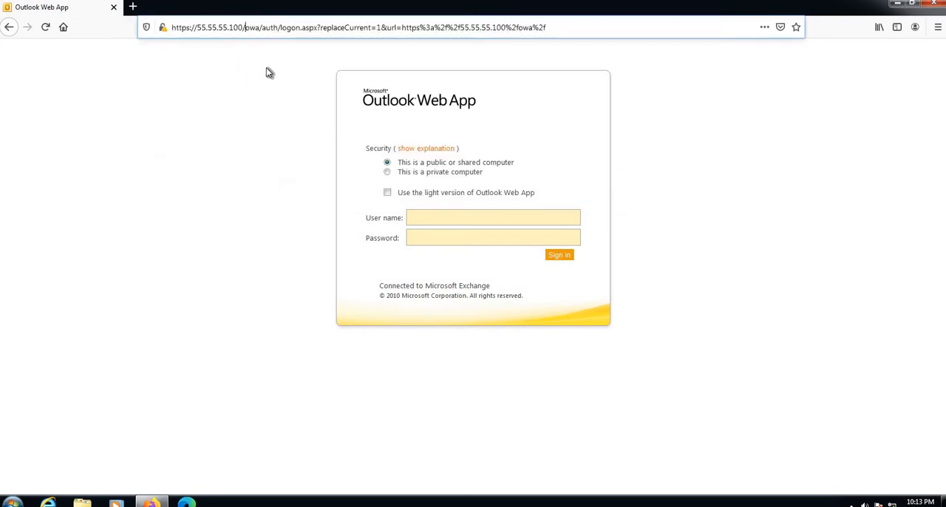
click(240, 268)
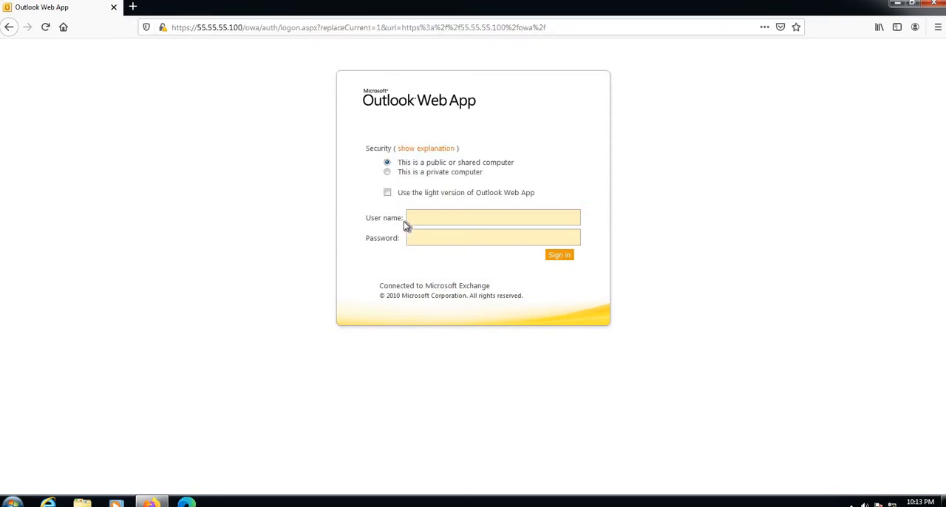
Switch to the BIG-IP administration page and start a new iRule named OWA-Redirect
key(alt+Tab)
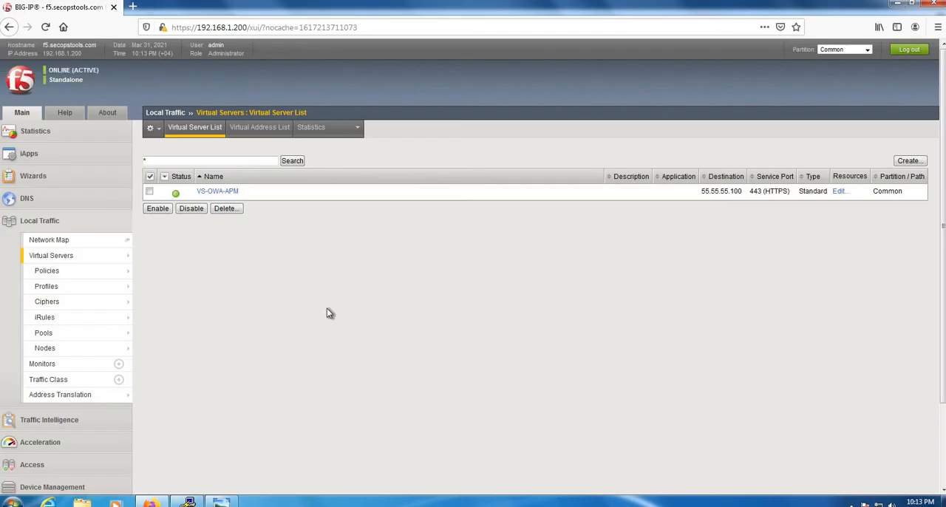
click(78, 320)
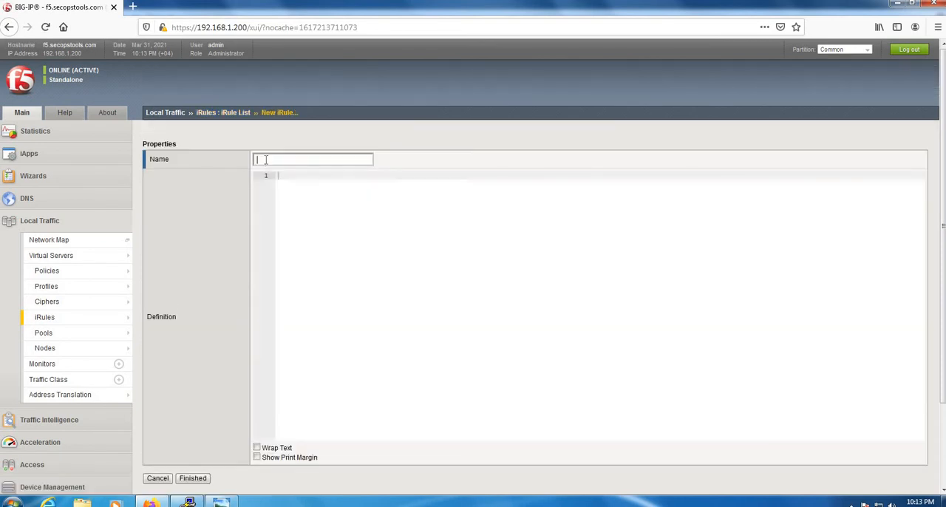
click(266, 160)
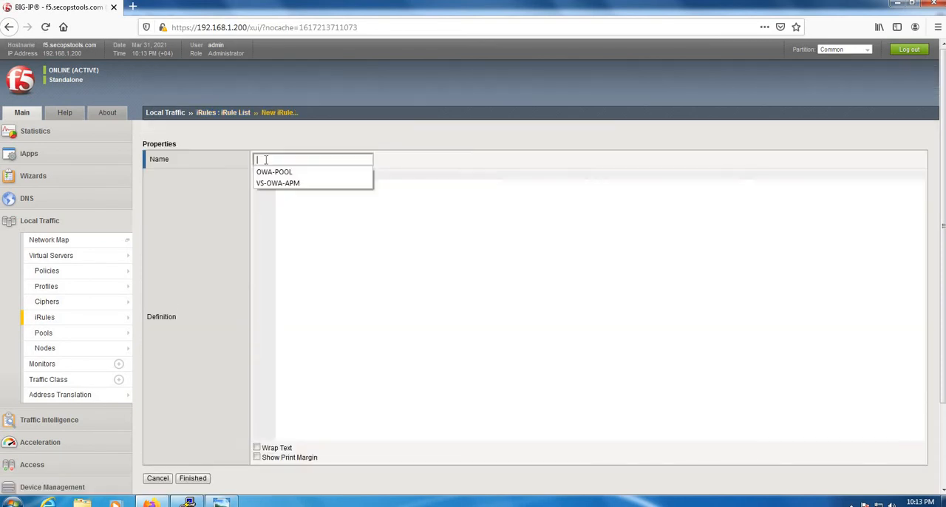
text(OWA-Redirec)
text(t)
Add a when HTTP_REQUEST event block to the iRule definition, with an indented line inside its braces
click(377, 182)
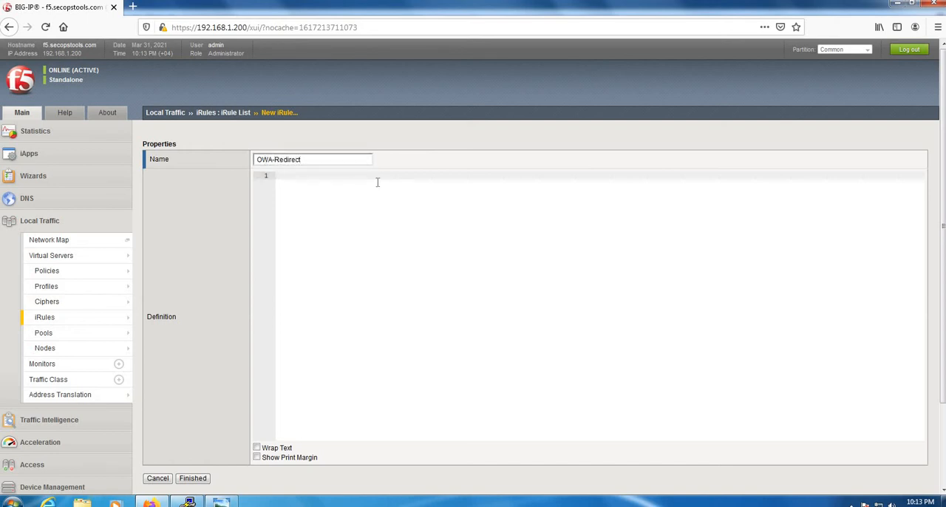
text(when HTTP_RE)
key(Down)
key(Return)
text({)
key(Return)
key(Return)
key(Return)
key(Up)
key(Up)
key(Return)
key(Tab)
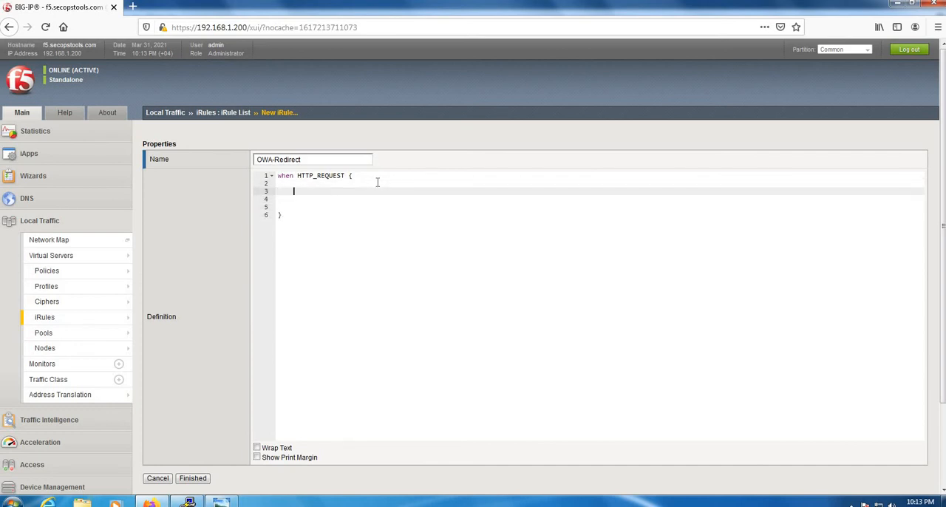
Write the condition if {[HTTP::uri] equals "/"} then inside the HTTP_REQUEST block
text(if )
text({})
text([HTTP)
text(::)
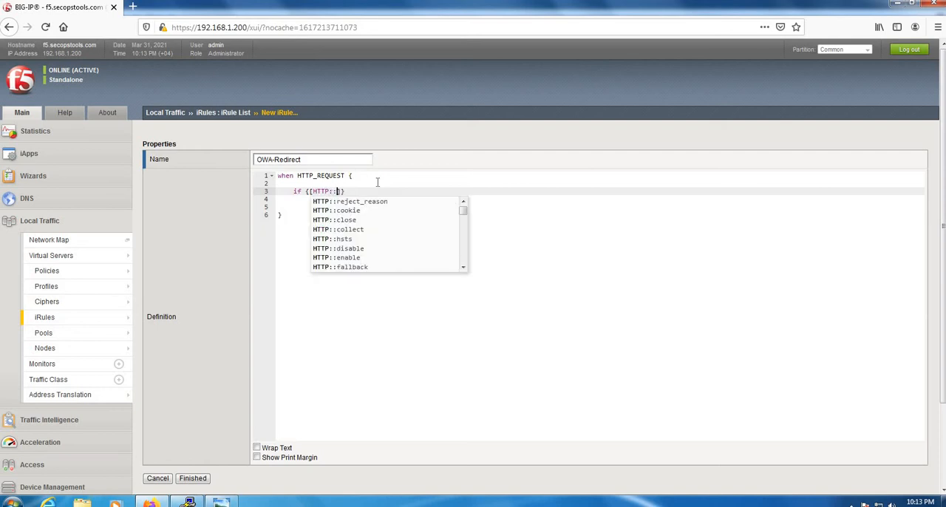
text(uri)
key(Down)
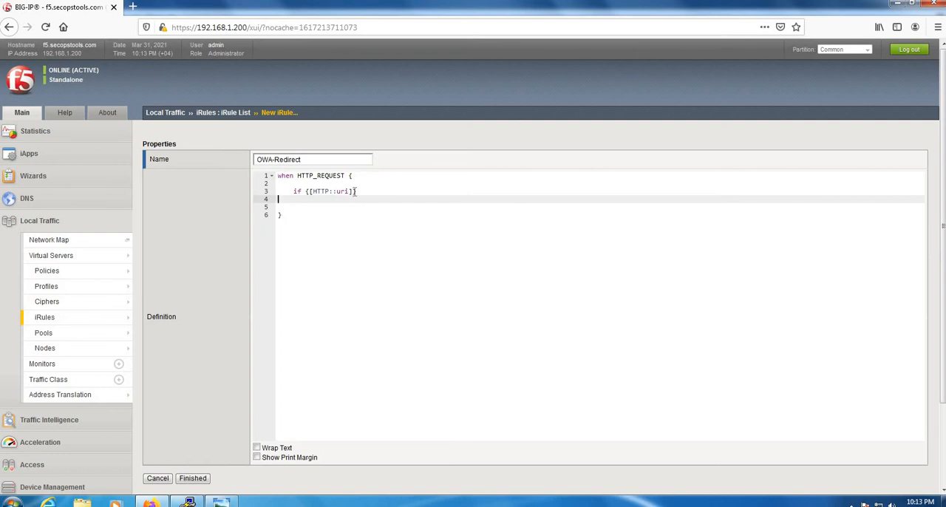
click(367, 190)
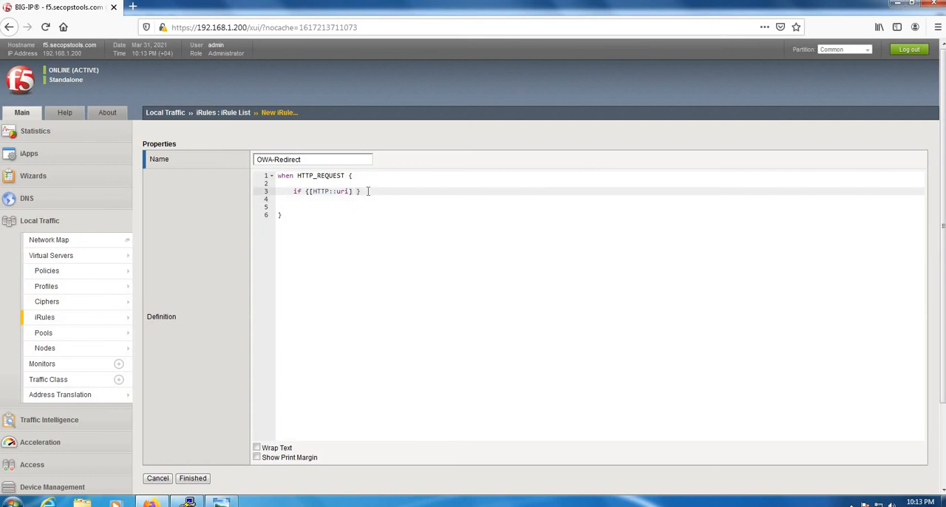
text(equals)
key(Right)
key(Down)
key(Down)
key(Up)
key(Up)
text(then)
key(Return)
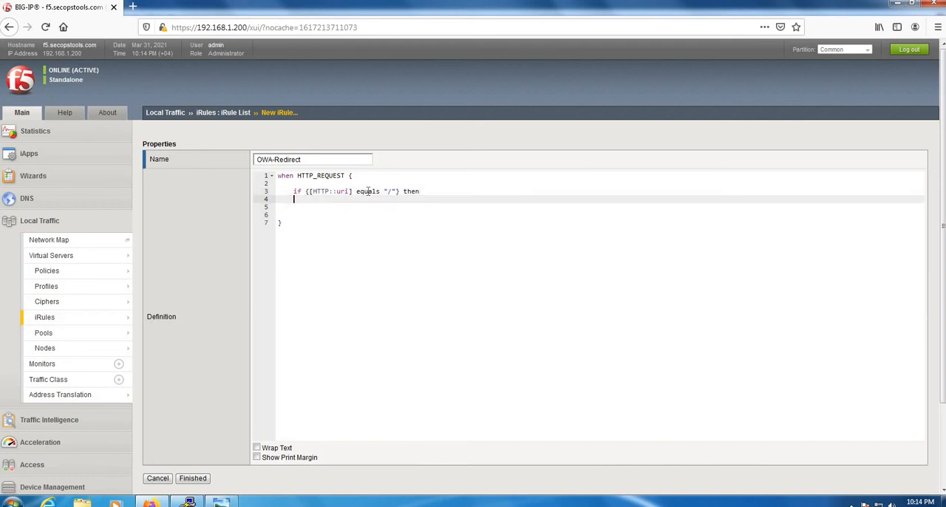
Add an opening and closing brace below the if condition, leaving blank lines between them for its body
text({)
key(Return)
key(Return)
key(Return)
key(Return)
text(})
key(Up)
key(Up)
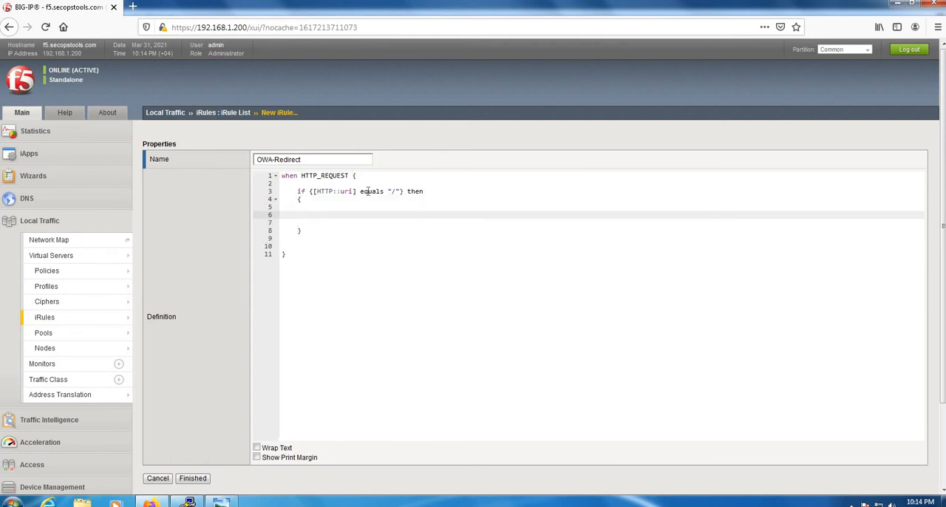
Write HTTP::redirect "/OWA/" as the action inside the if block
text(HTTP::)
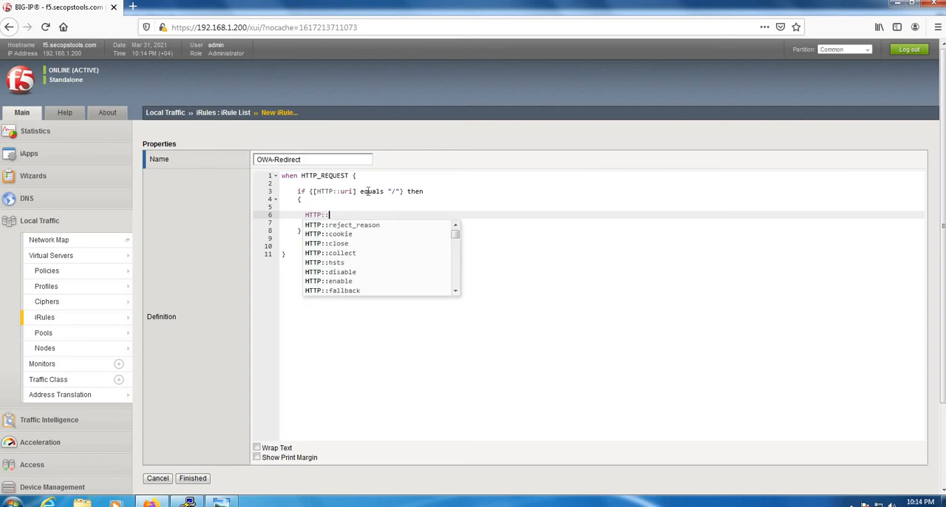
text(redi)
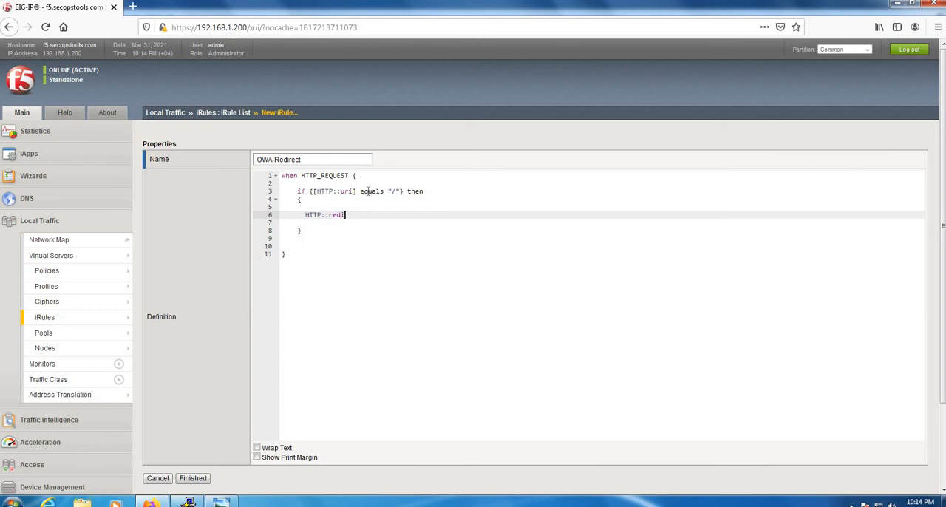
text( reditr)
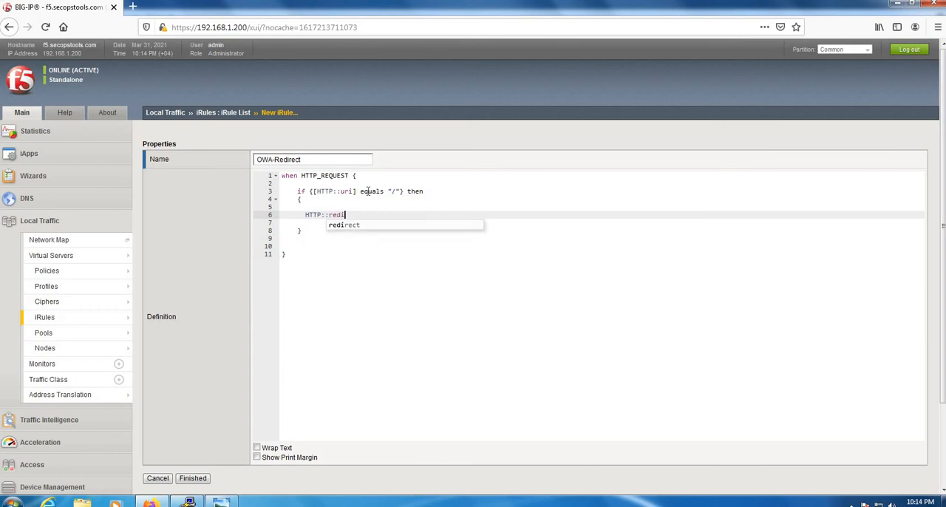
text(redir)
key(Return)
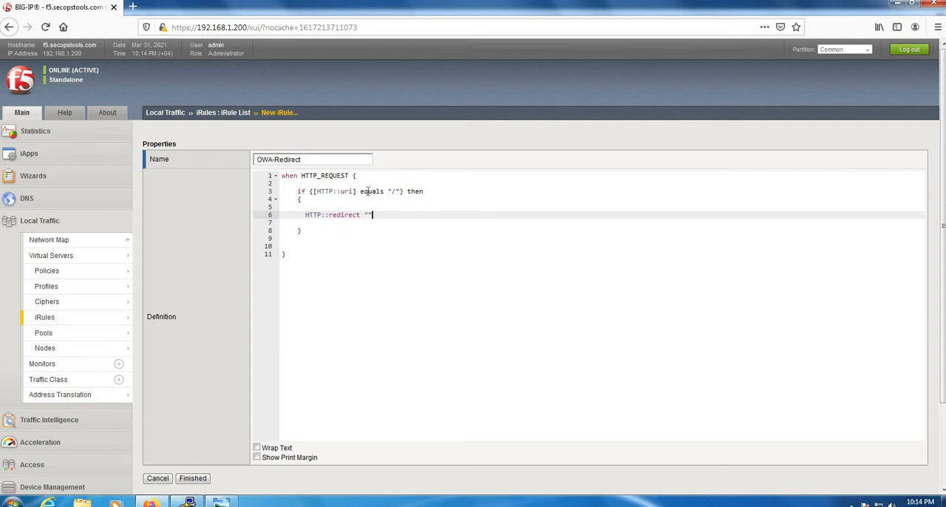
text("/OWA/)
Submit the iRule, change its name to OWA-Redirect-1 and finish creating it
click(190, 478)
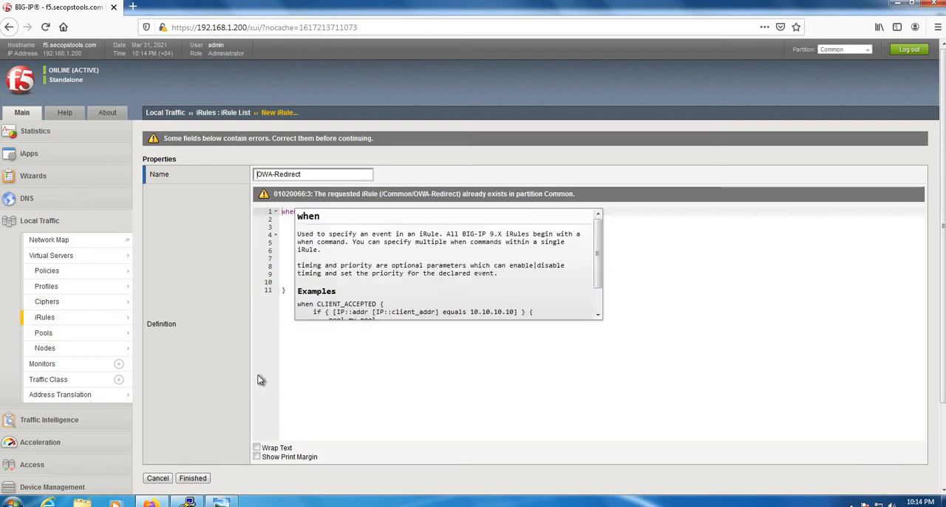
click(319, 173)
text(-1)
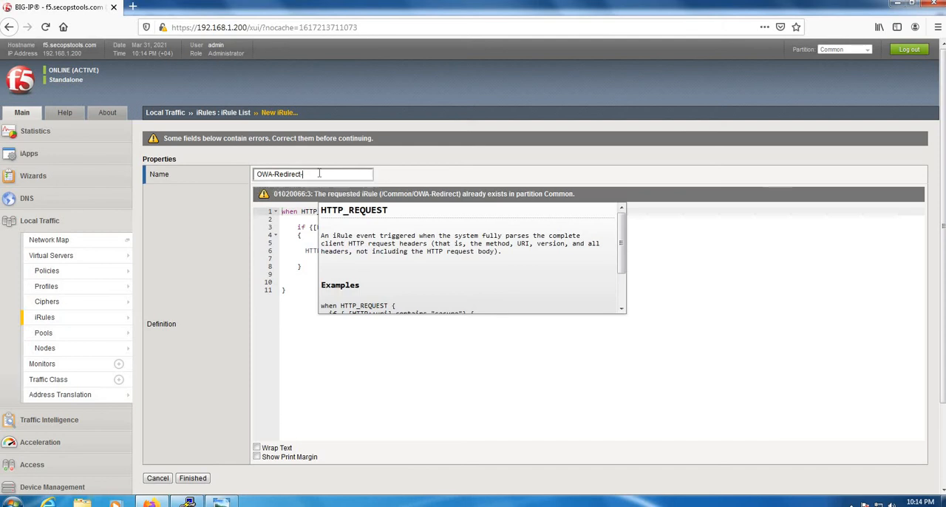
click(206, 481)
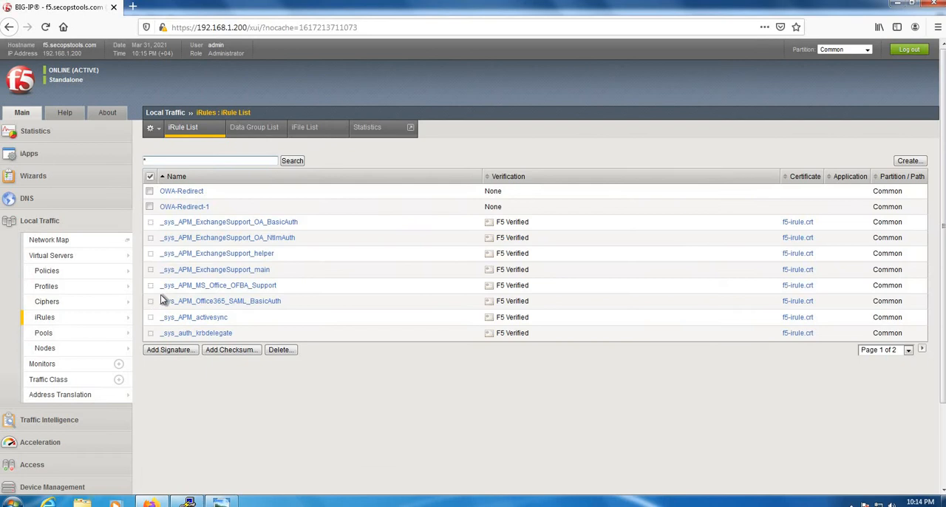
drag(206, 192, 158, 195)
Enable the OWA-Redirect-1 iRule in the resources of virtual server VS-OWA-APM and save the assignment
click(82, 255)
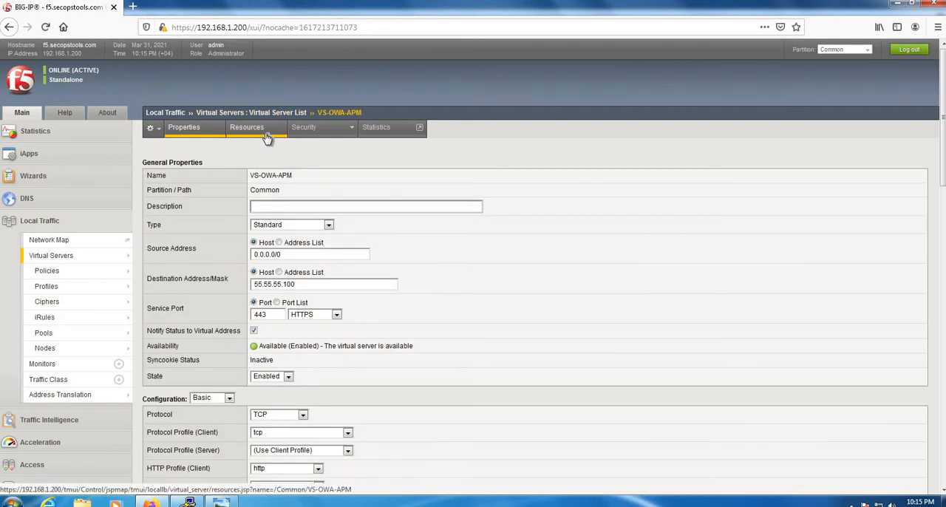
click(266, 134)
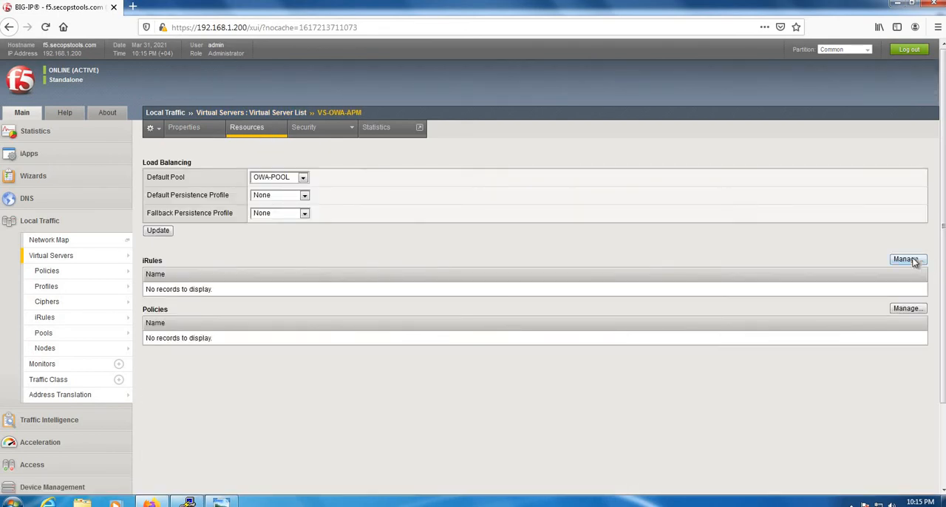
click(908, 259)
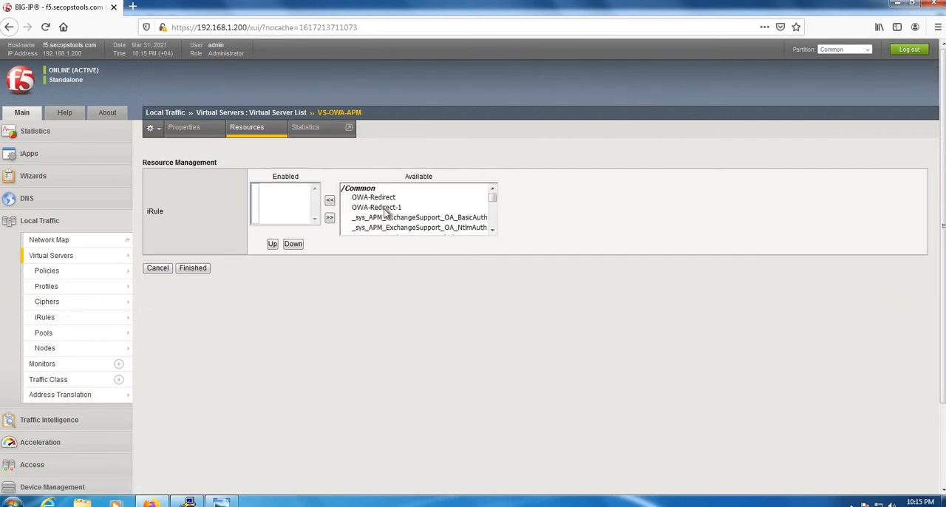
click(358, 208)
click(332, 201)
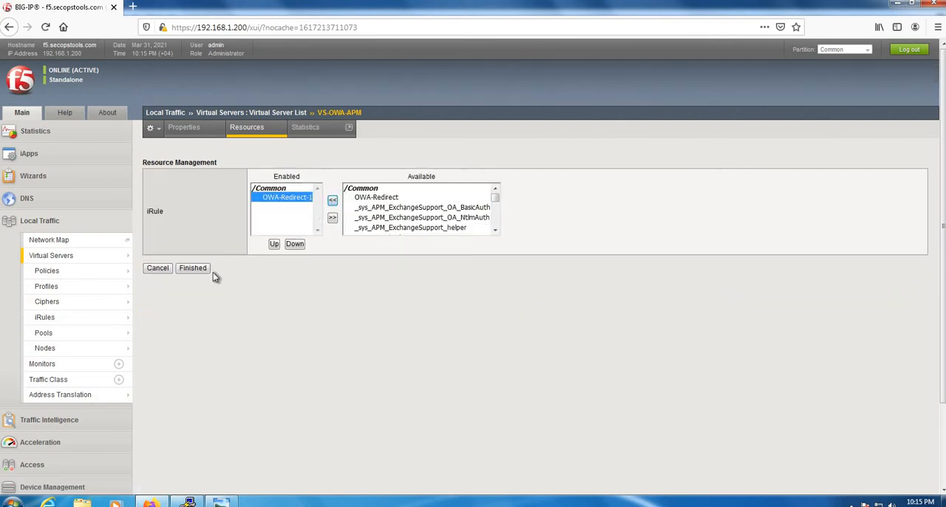
click(193, 269)
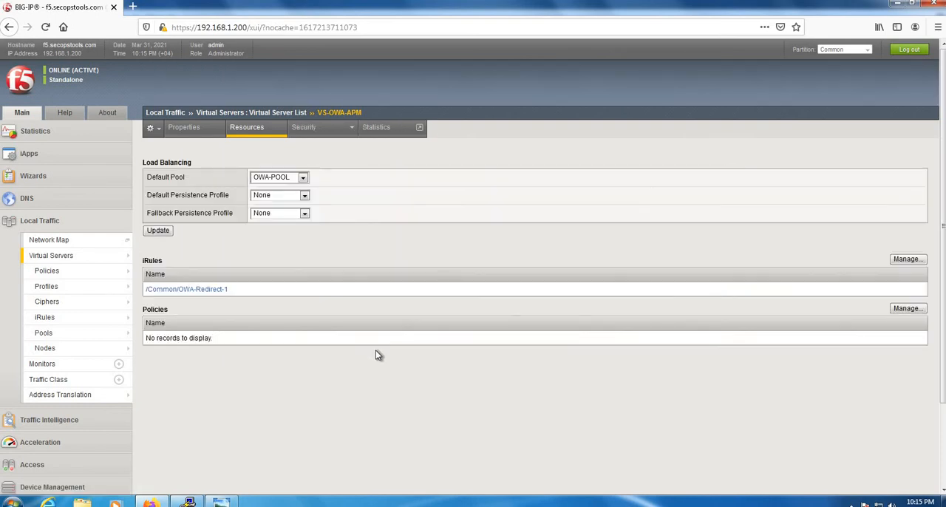
Switch to the remote client's desktop and open a new private Firefox window
click(86, 261)
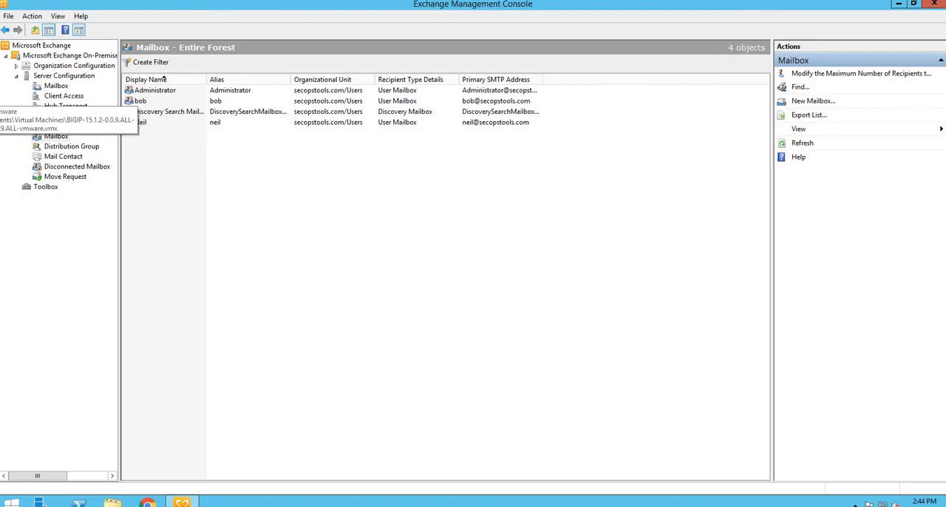
click(0, 114)
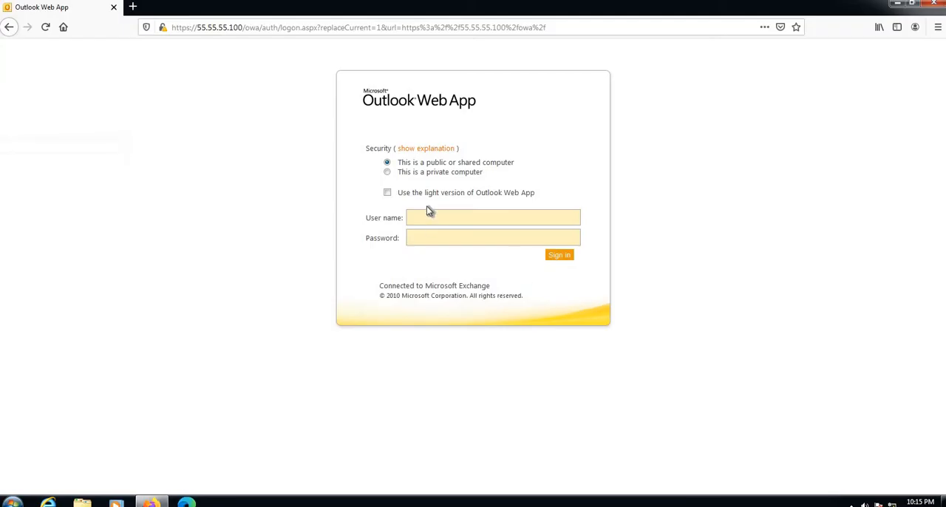
click(939, 27)
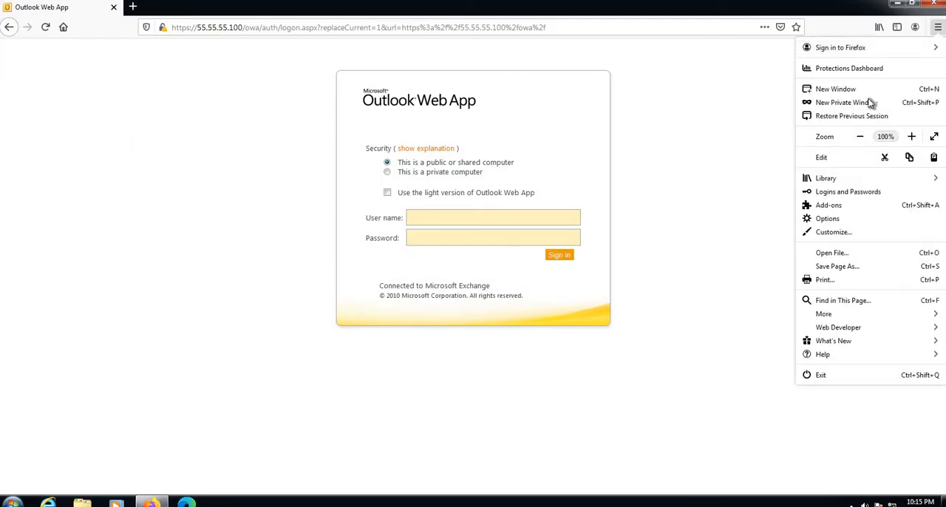
click(549, 120)
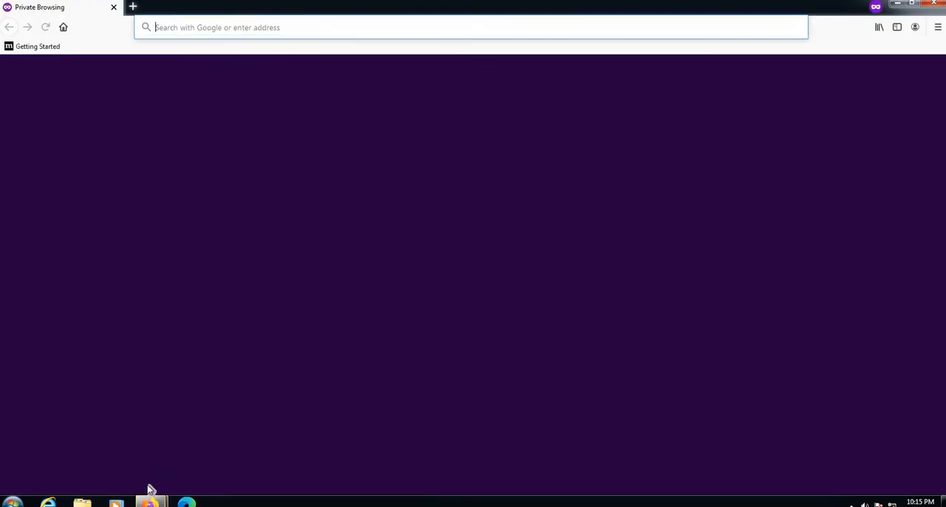
Close the regular Firefox window with the Outlook Web App page, keeping the private browsing window
mouse_move(150, 501)
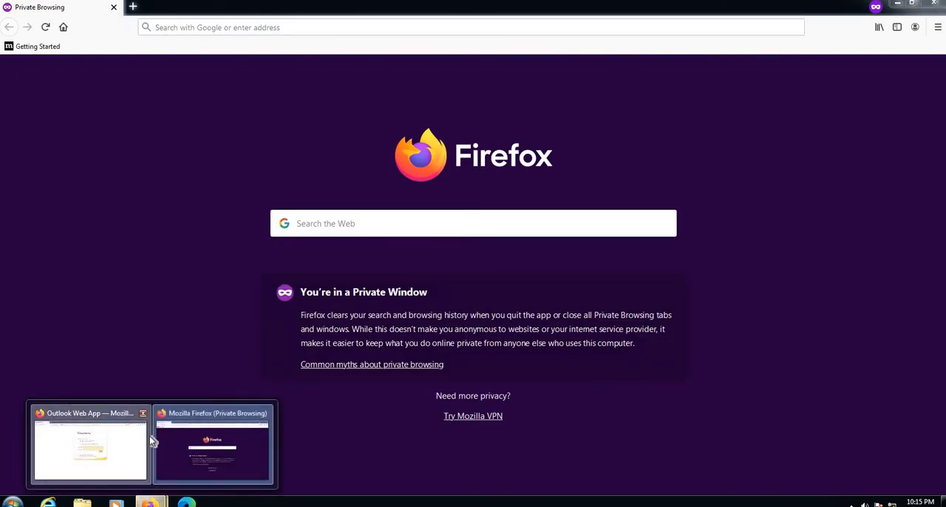
click(141, 436)
mouse_move(150, 502)
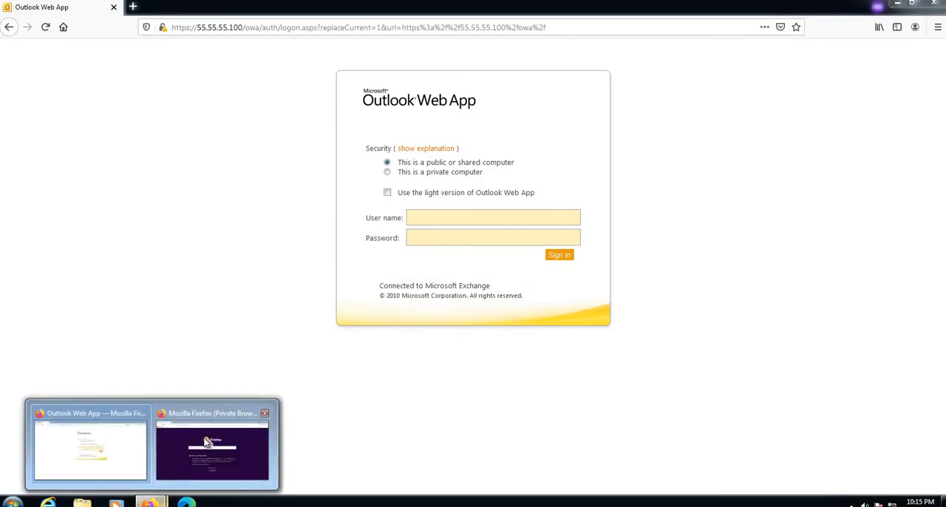
click(211, 440)
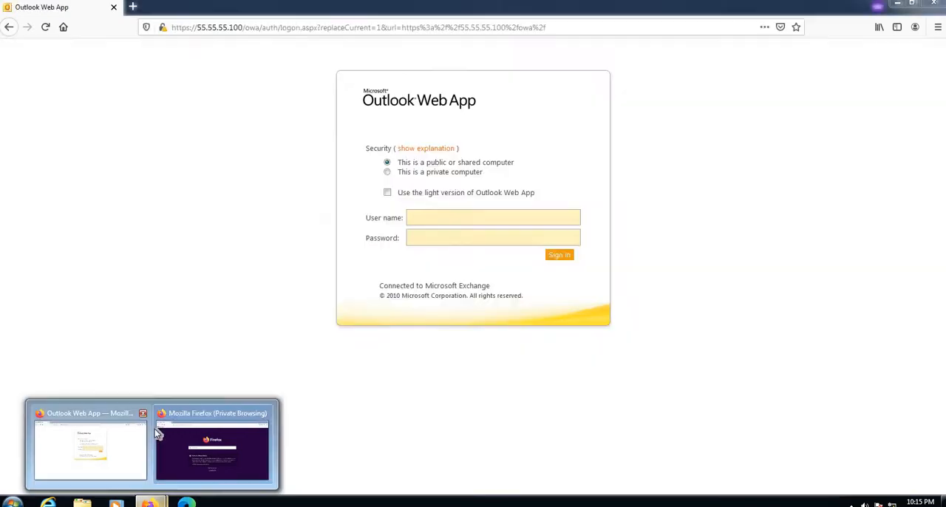
click(143, 414)
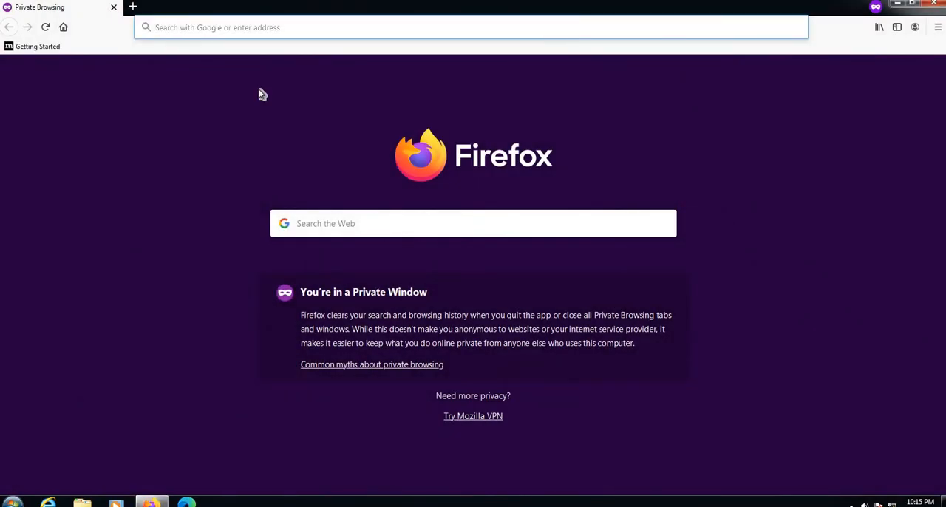
text(https://55.55.55.)
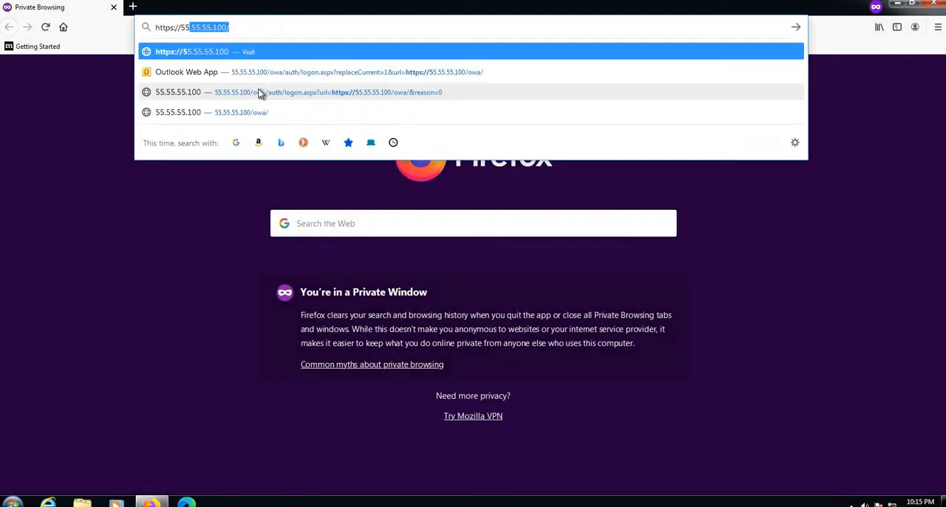
text(100)
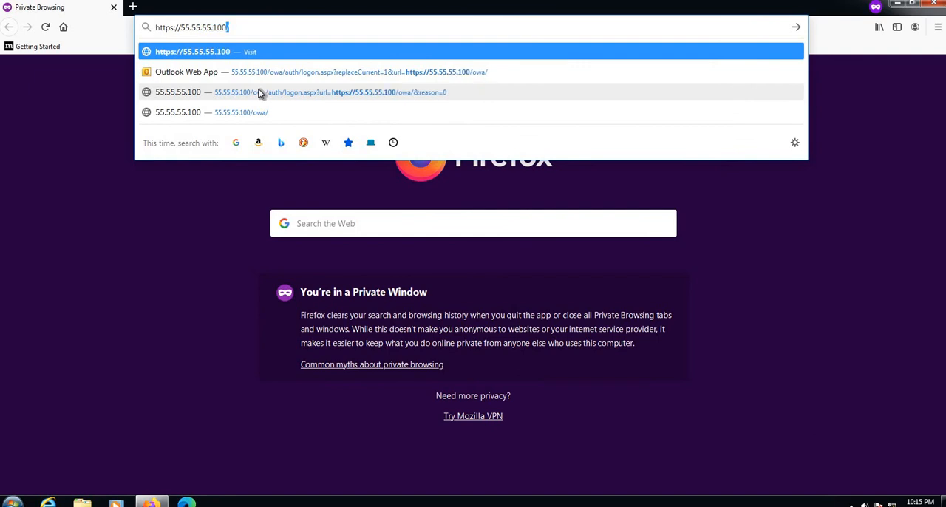
key(Return)
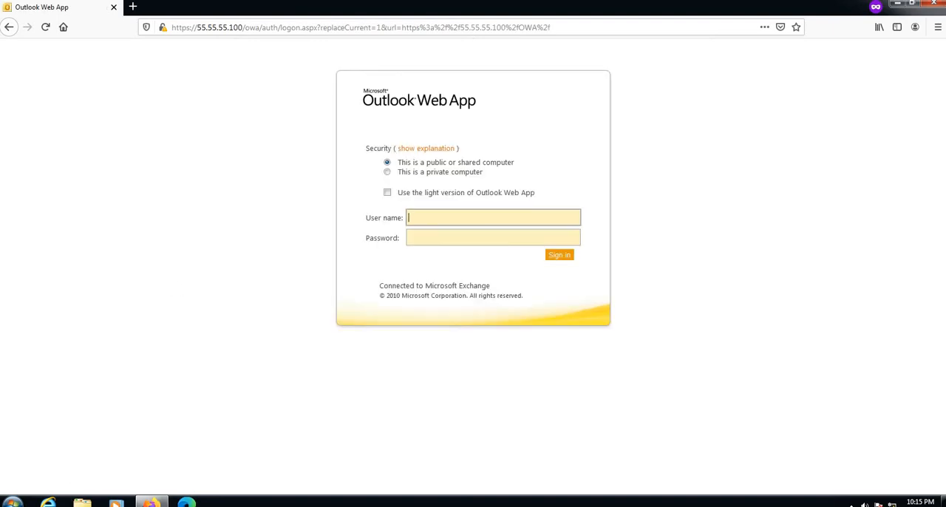
click(243, 27)
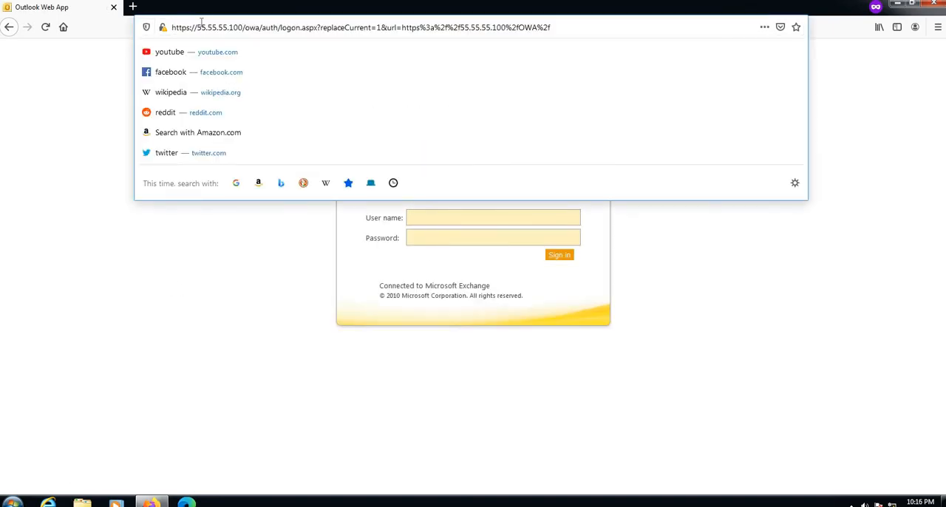
drag(196, 27, 242, 28)
click(119, 285)
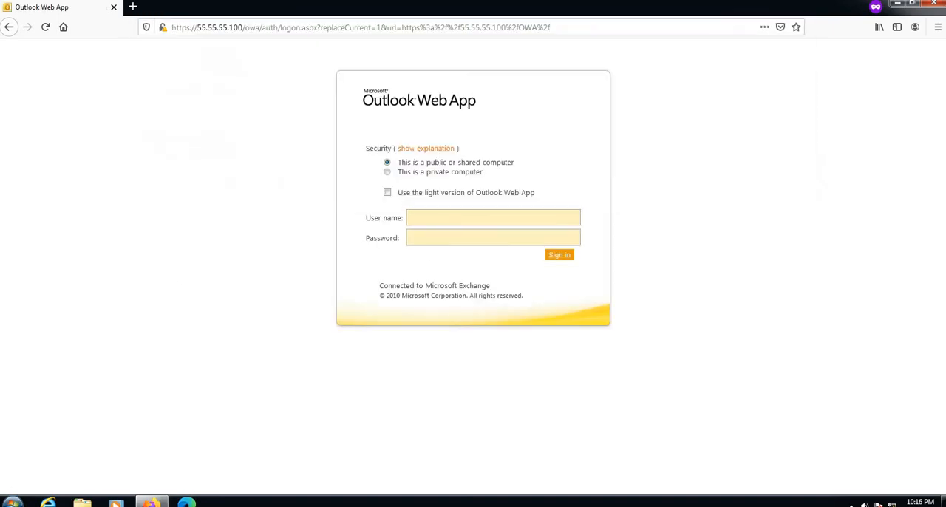
Launch Notepad with administrator rights and approve the elevation request
click(13, 502)
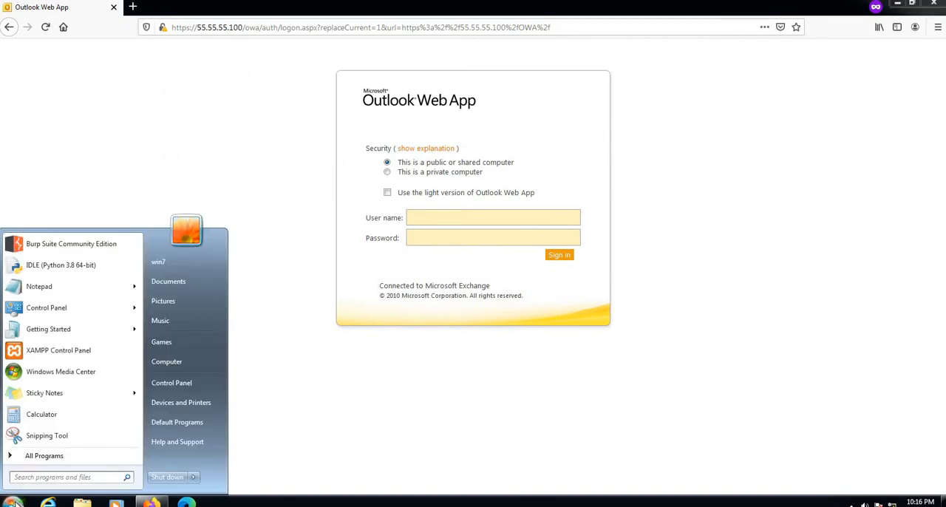
right_click(36, 287)
click(63, 307)
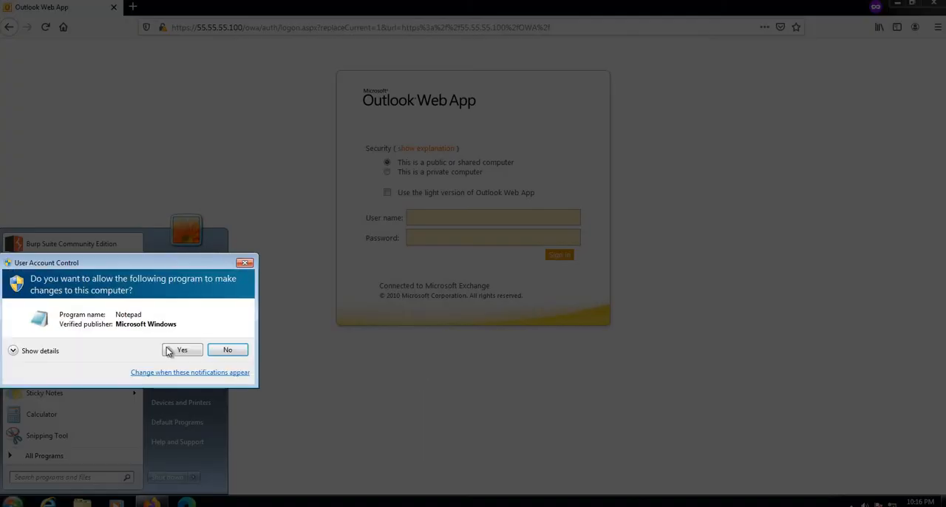
click(170, 351)
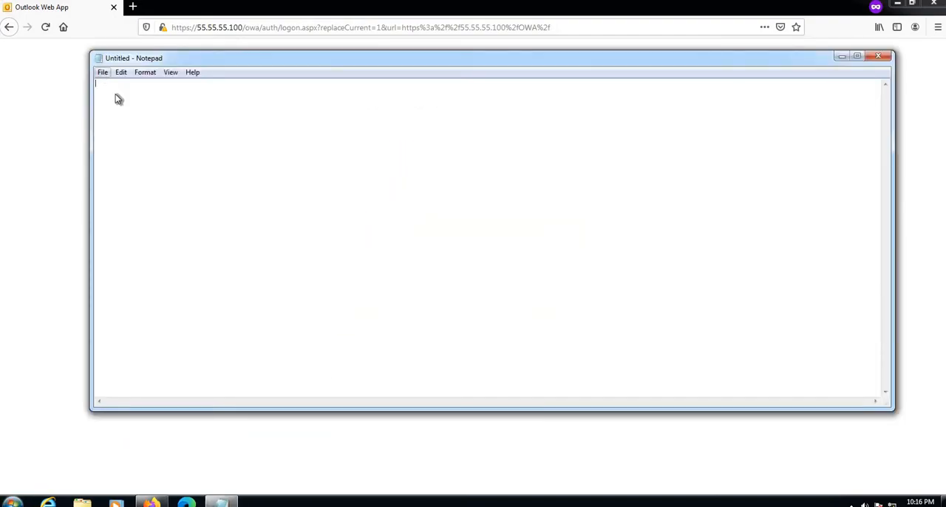
Start opening an existing file in Notepad from the C:\Windows\System32\drivers\etc folder
click(103, 72)
click(122, 97)
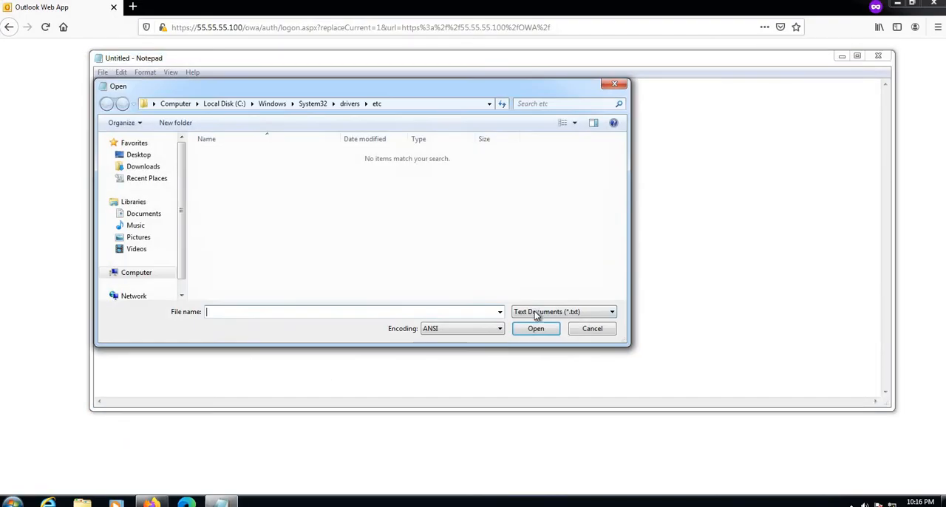
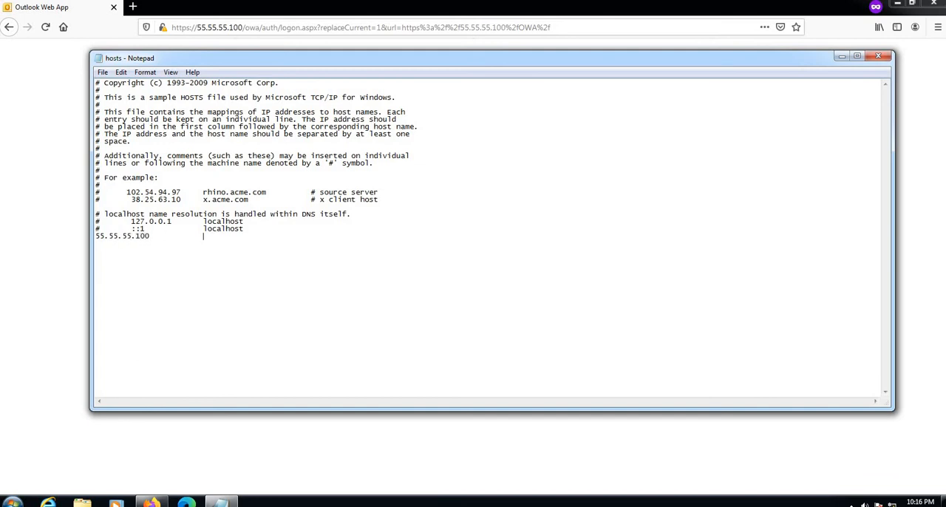
Start entering the host name beginning with "mail." beside 55.55.55.100 on the last line of the hosts file
text(mail.)
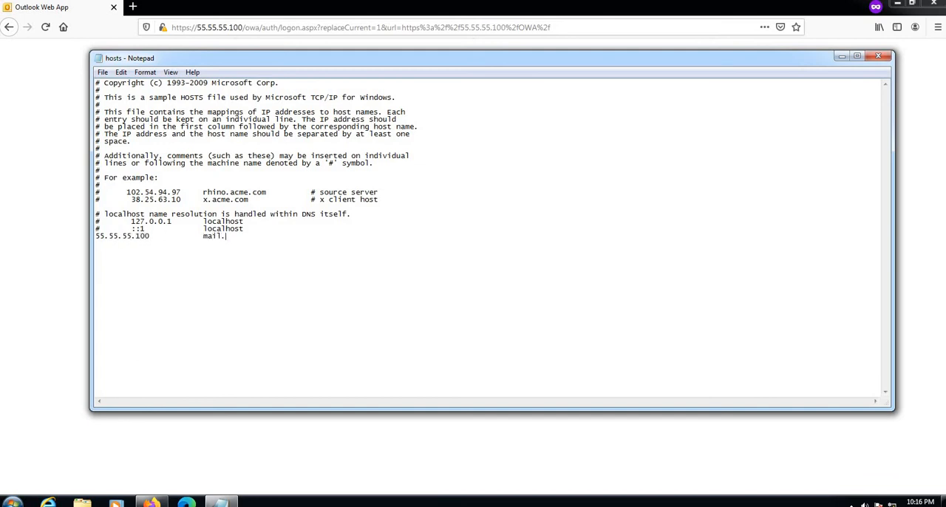
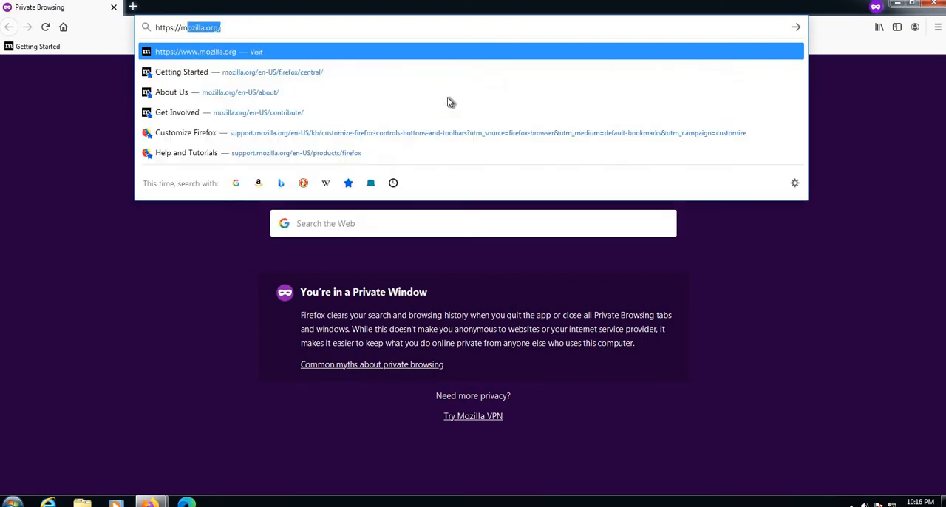
text(ail.secopstools.com)
key(Return)
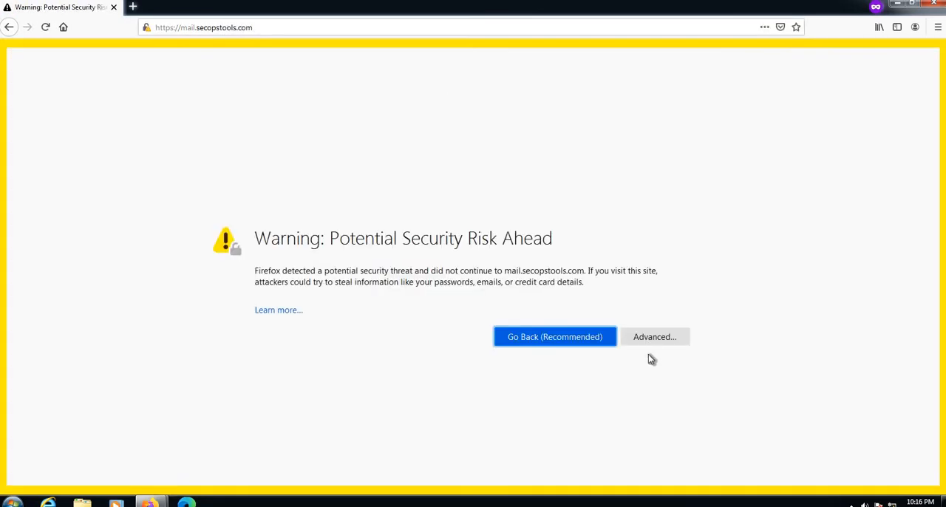
click(647, 340)
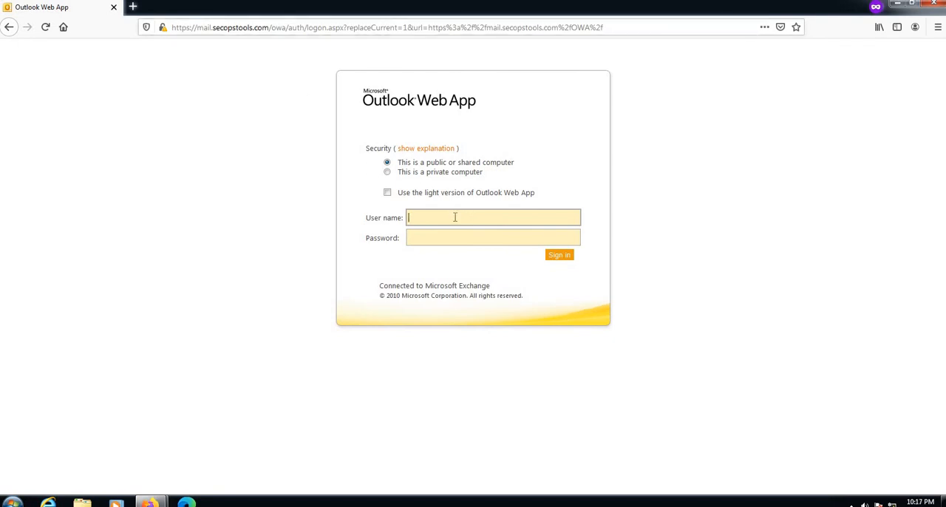
Sign in to Outlook Web App with the user name and account password
text(neil)
key(Tab)
text(*******)
key(Return)
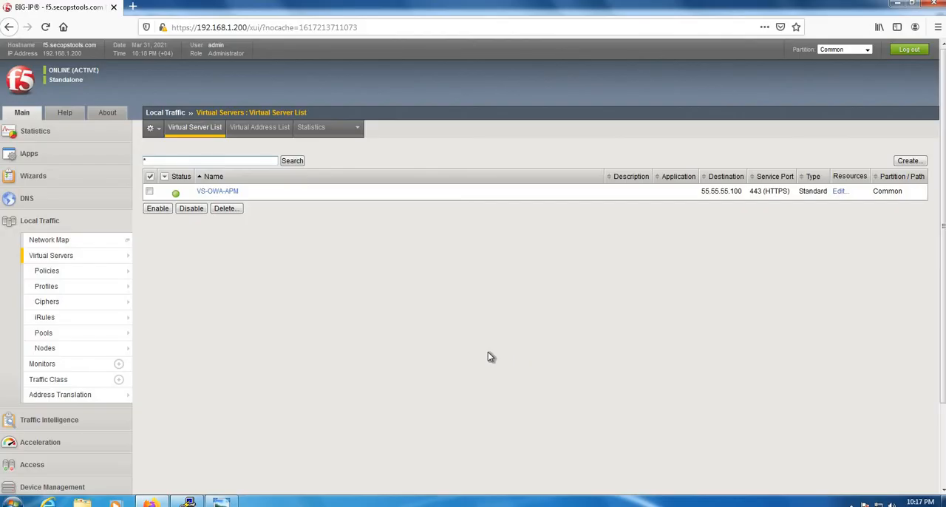
Open the BIG-IP access profiles list and examine the APM logical flow in the F5-OWA network diagram
scroll(360, 343, down, 3)
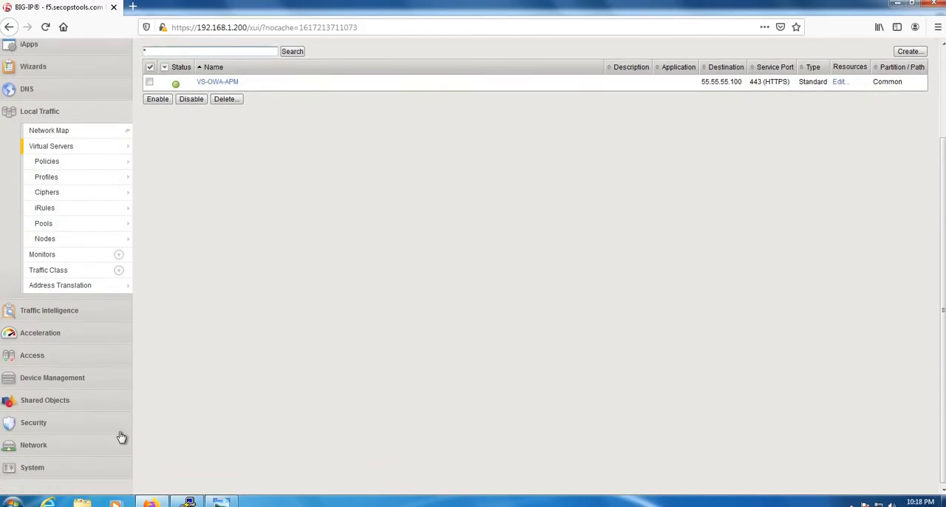
click(87, 356)
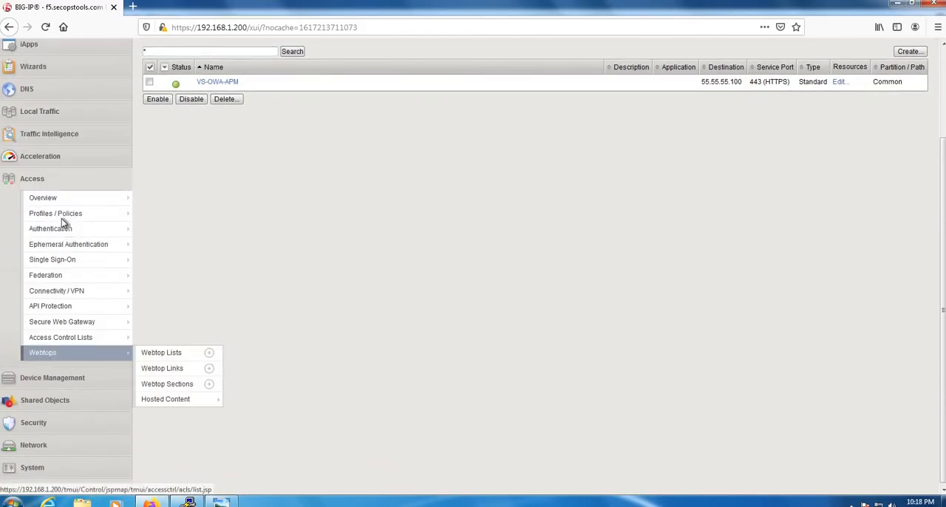
mouse_move(63, 217)
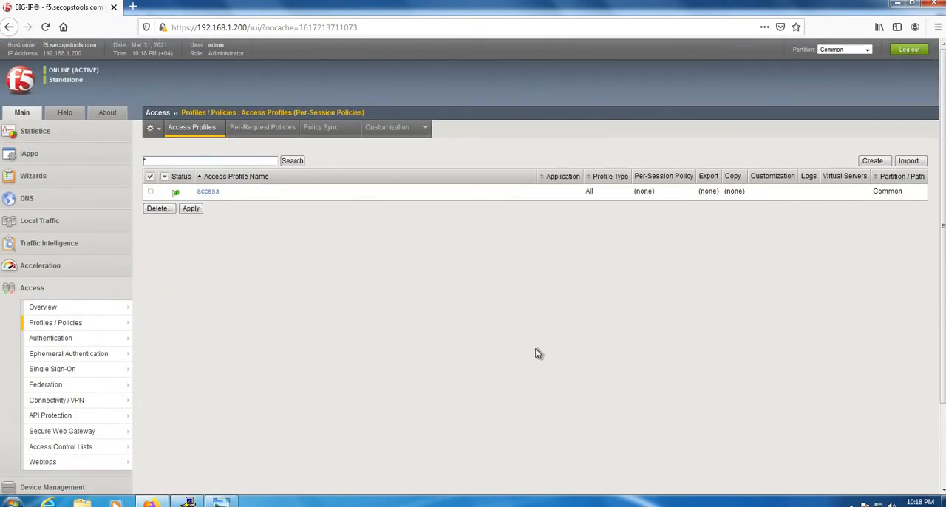
click(236, 503)
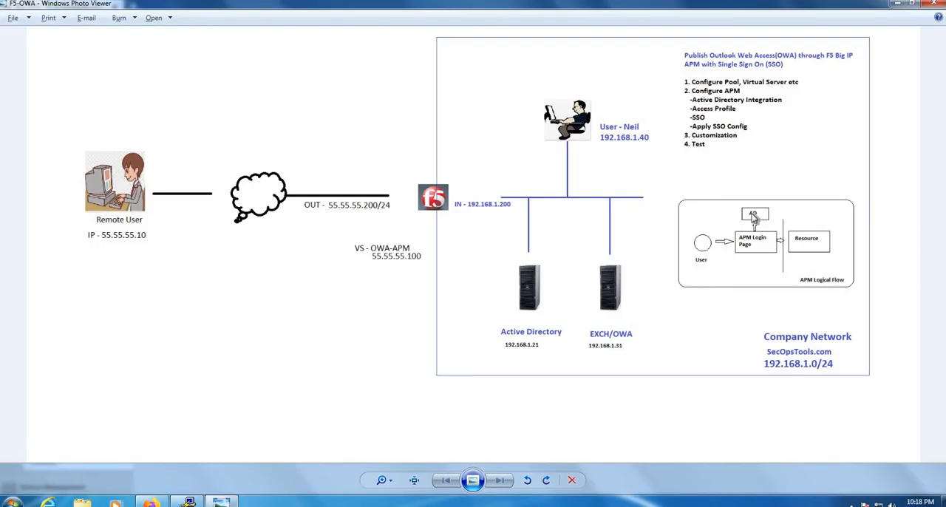
click(896, 8)
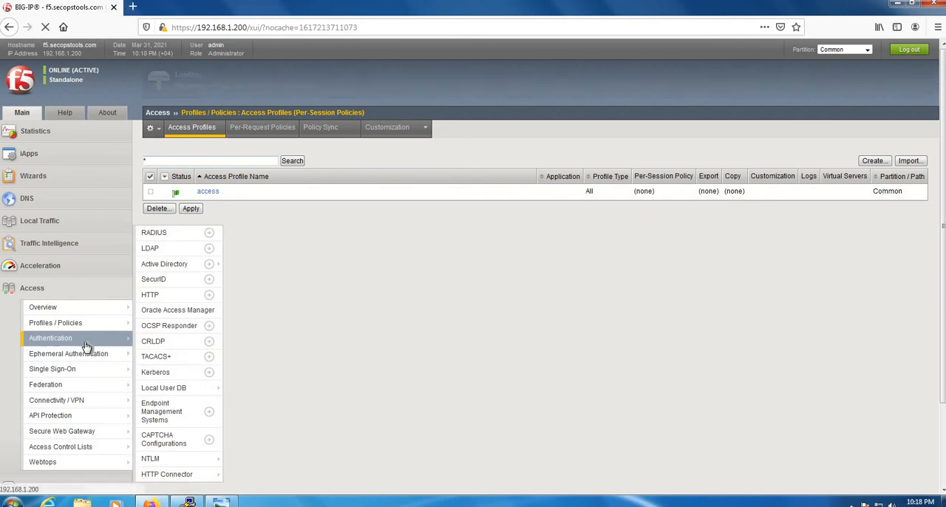
Start a new Active Directory authentication server named SECOPSAD with the domain name secopstools.com
click(85, 342)
click(165, 264)
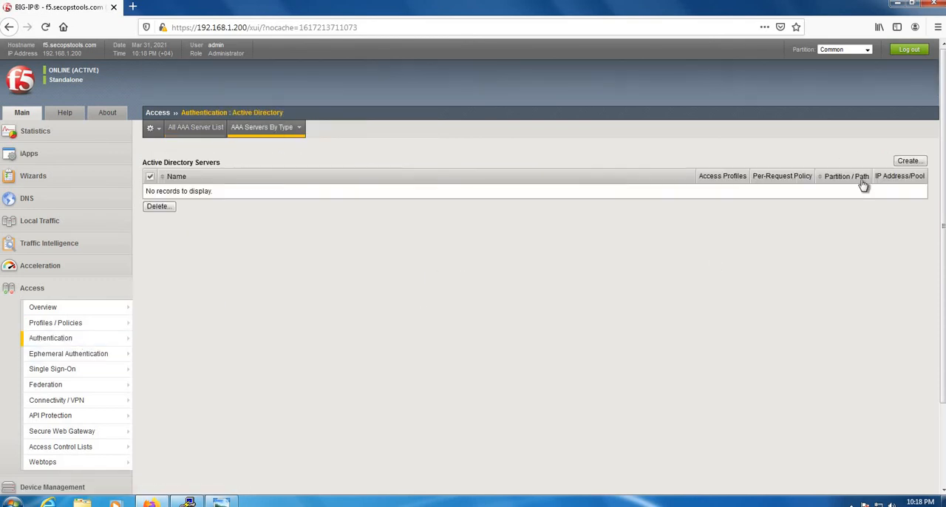
click(872, 177)
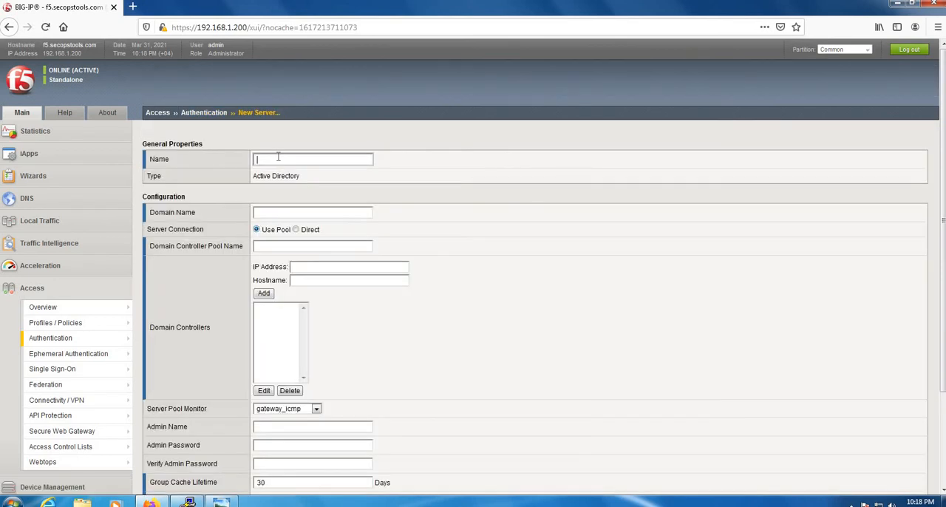
click(278, 157)
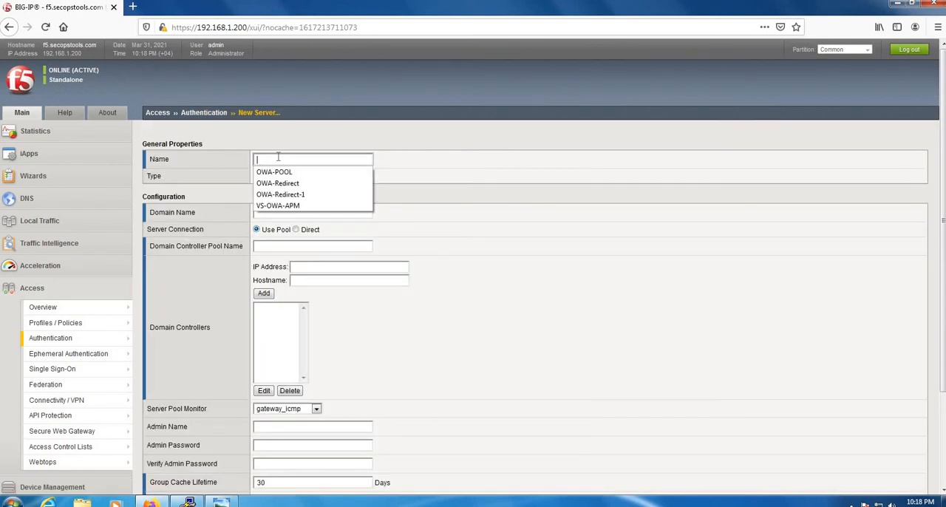
text(SECO)
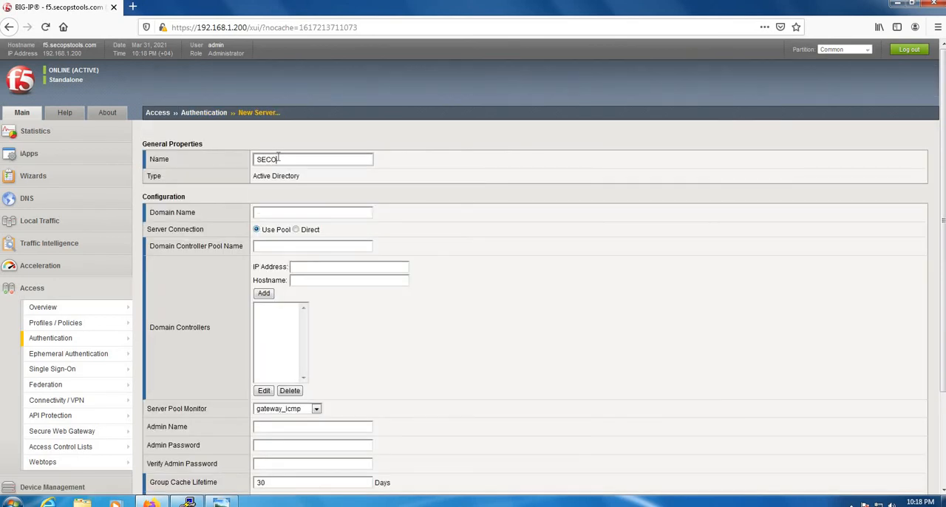
text(PSAD)
click(291, 215)
text(secopstools.com)
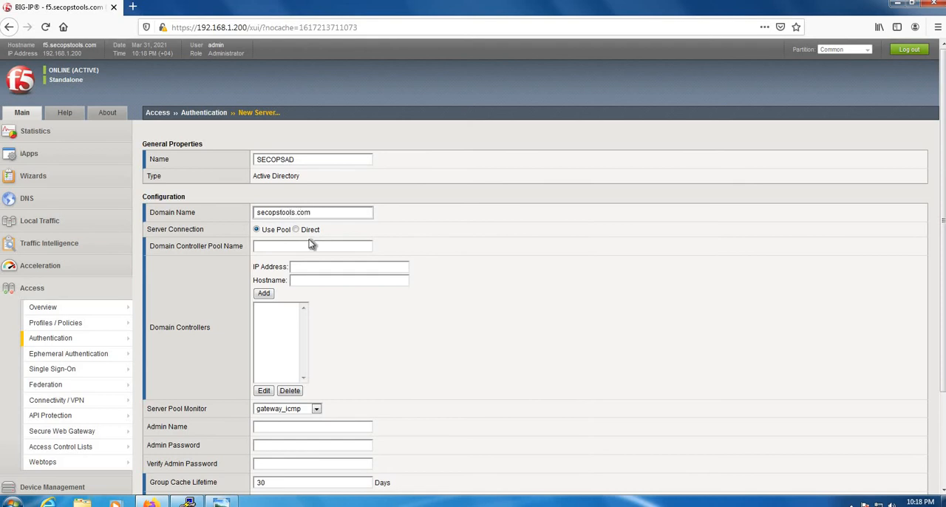
Set the server connection to Direct and the domain controller to 192.168.1.21
click(296, 230)
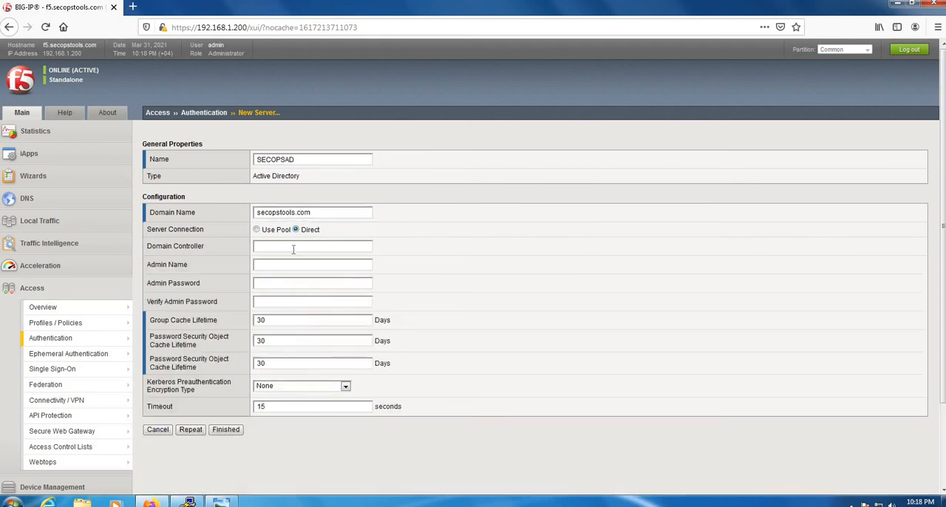
click(291, 248)
text(192.168.1.21)
Enter spaceltm as the admin name, fill in and verify the admin password, and finish creating the Active Directory server
key(Tab)
text(spaceltrn)
click(286, 286)
text(•••)
key(BackSpace)
key(BackSpace)
key(BackSpace)
text(••••••••)
key(Tab)
text(••••••••)
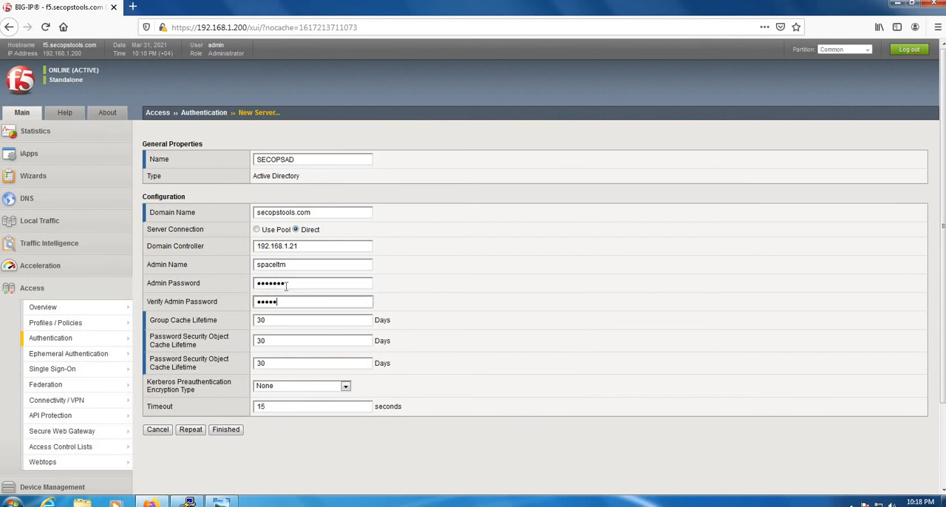
click(237, 429)
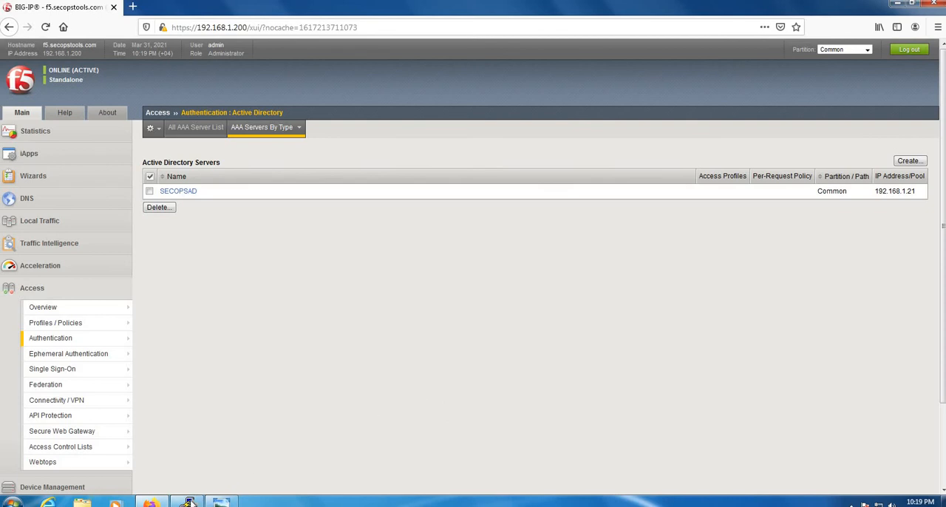
Recall the adtest authentication command for spaceltm in the F5 terminal and change its domain to "secopstools.com"
key(Return)
key(Return)
key(Return)
key(Return)
key(Return)
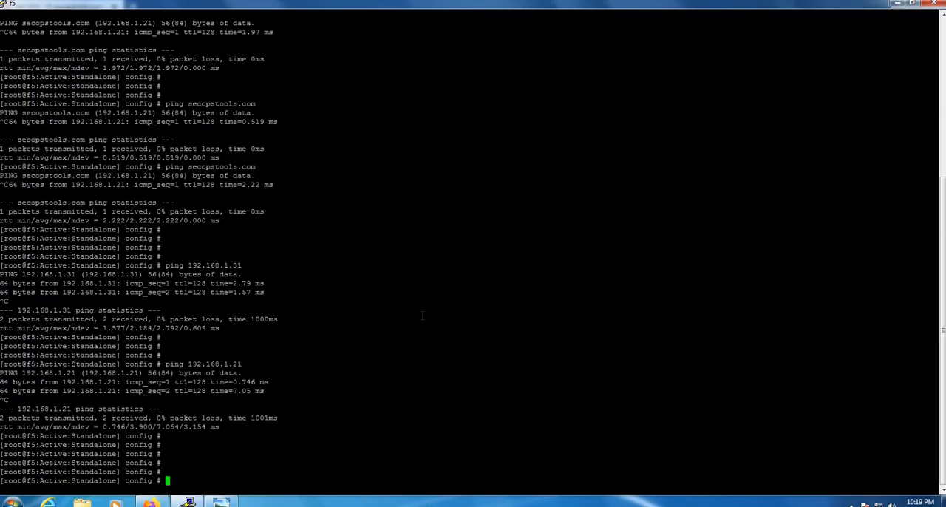
key(Up)
key(Up)
key(Up)
key(Up)
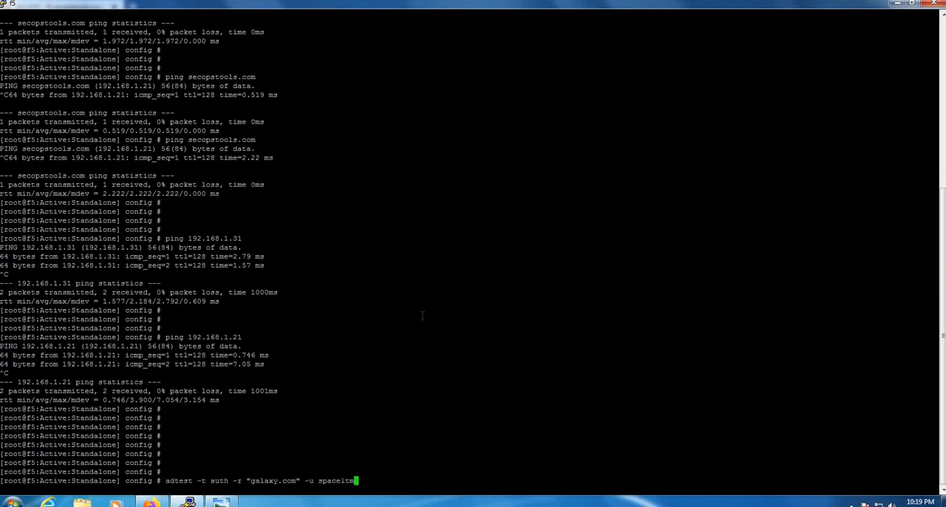
key(Left)
key(Left)
key(Left)
key(Left)
key(Left)
key(Left)
key(Left)
key(Left)
key(Left)
key(Left)
key(Left)
key(Left)
key(Left)
key(Left)
key(Left)
key(Left)
key(Left)
key(BackSpace)
key(BackSpace)
key(BackSpace)
key(BackSpace)
key(BackSpace)
key(BackSpace)
text(secopstools)
Check the command's parts and run adtest -t auth -r "secopstools.com" -u spaceltm, supplying the user password
double_click(179, 480)
double_click(204, 481)
triple_click(221, 481)
click(238, 481)
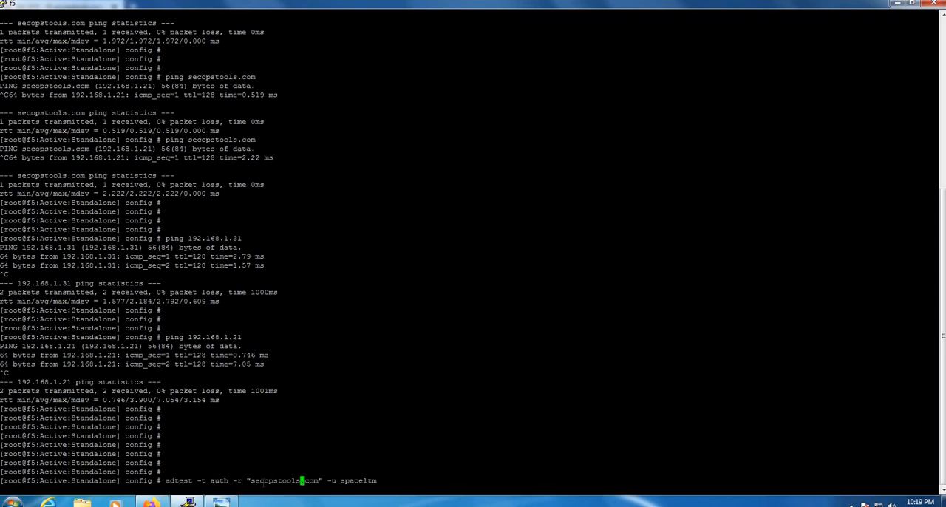
double_click(275, 483)
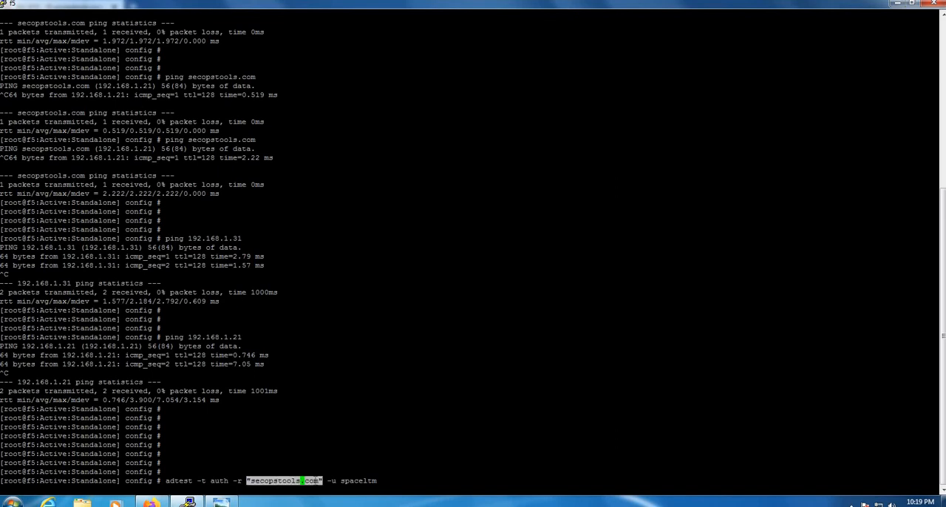
click(339, 482)
double_click(358, 481)
click(412, 449)
key(Return)
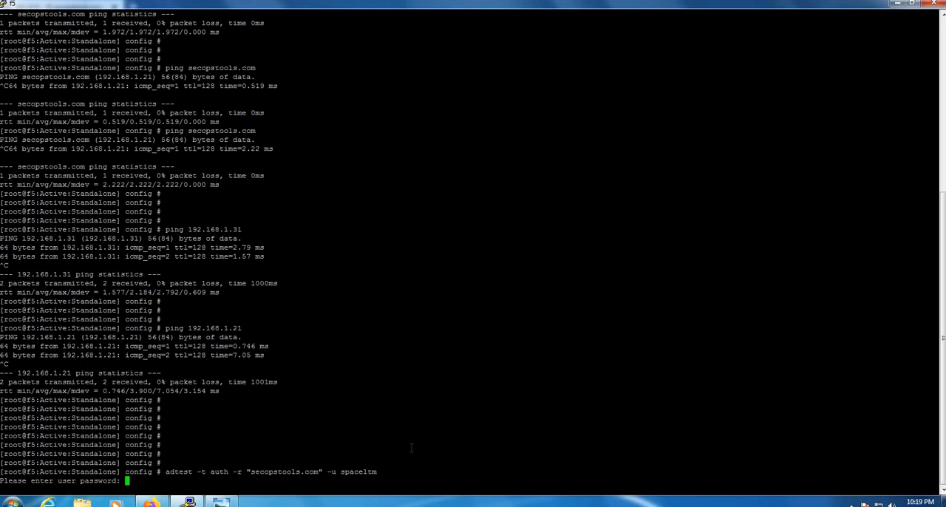
key(Return)
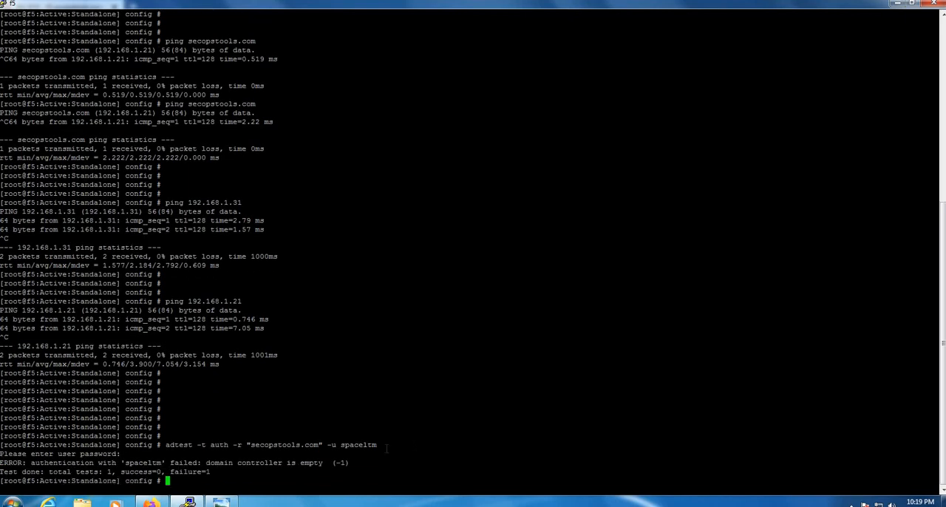
Rerun the adtest command for spaceltm with the user password, check its result, and return to the BIG-IP web console
double_click(352, 445)
click(453, 396)
key(Up)
key(Return)
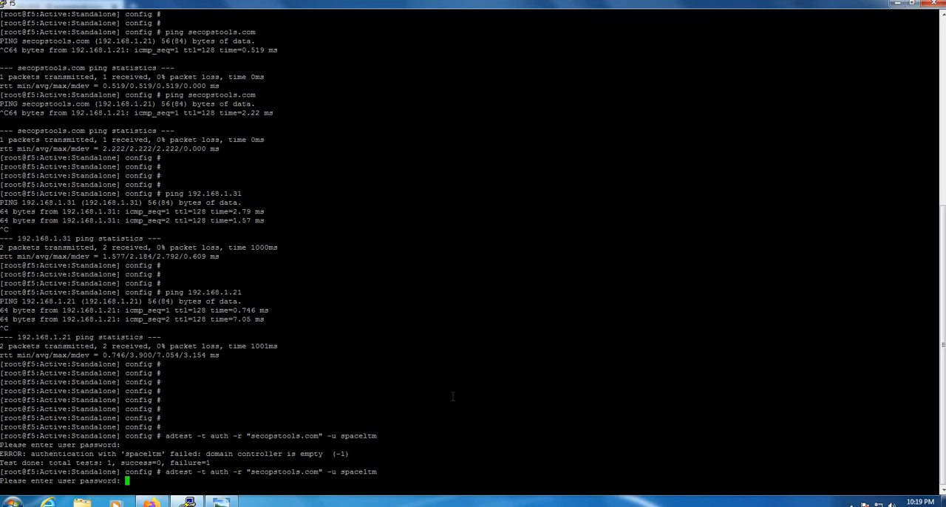
key(Return)
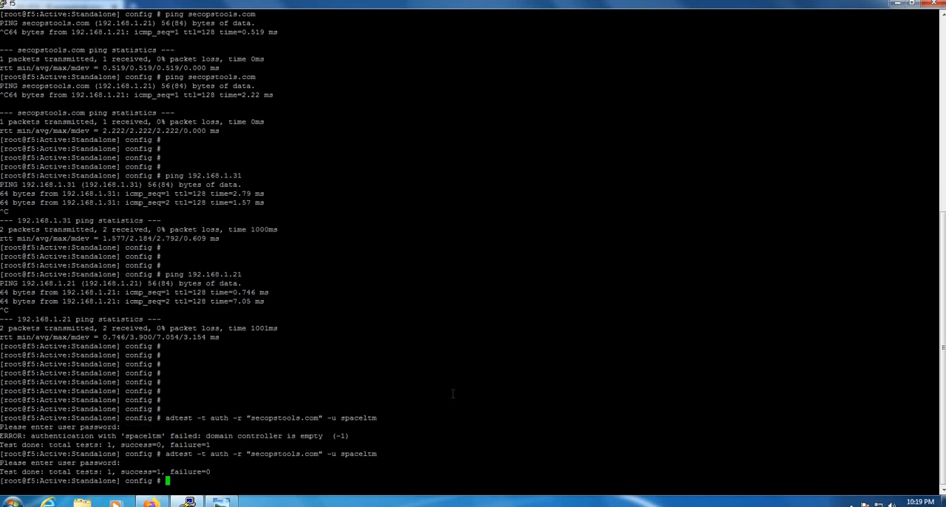
drag(144, 472, 120, 472)
click(451, 376)
click(897, 3)
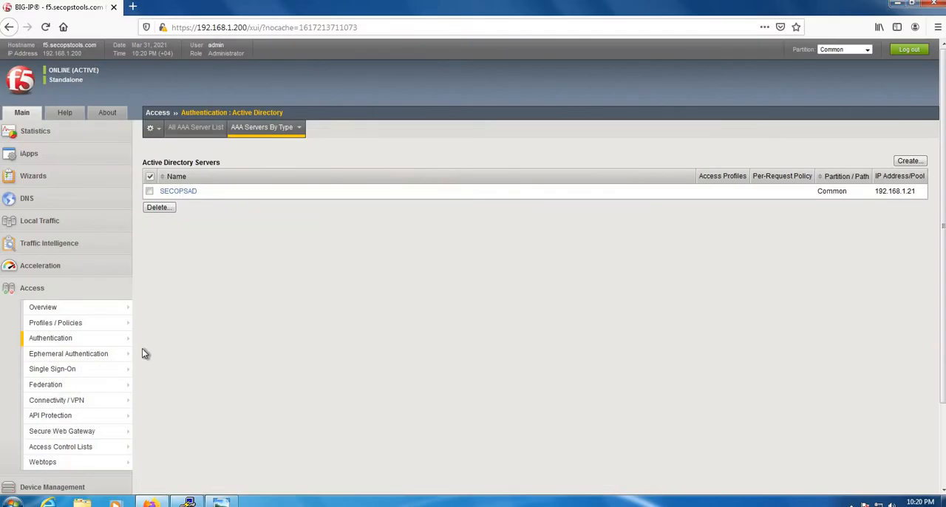
Start a new per-session access profile named OWA-APM
click(79, 326)
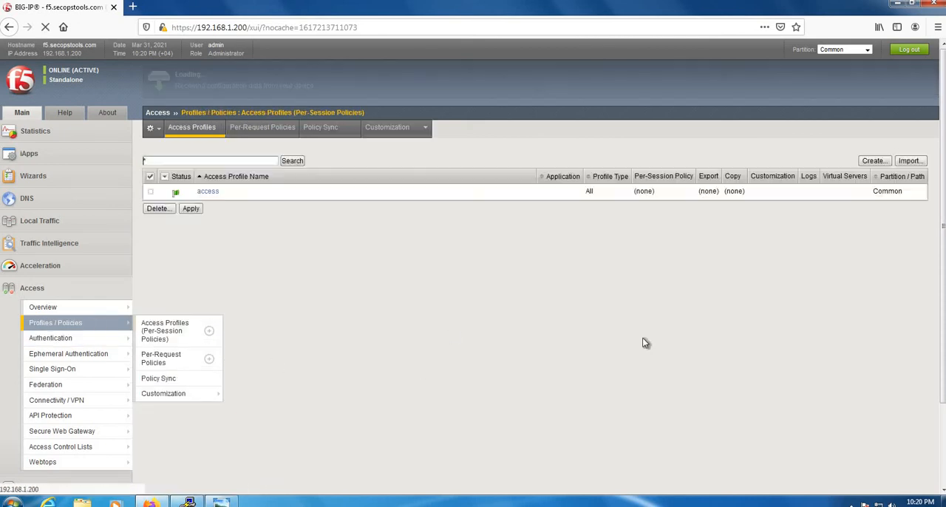
click(867, 161)
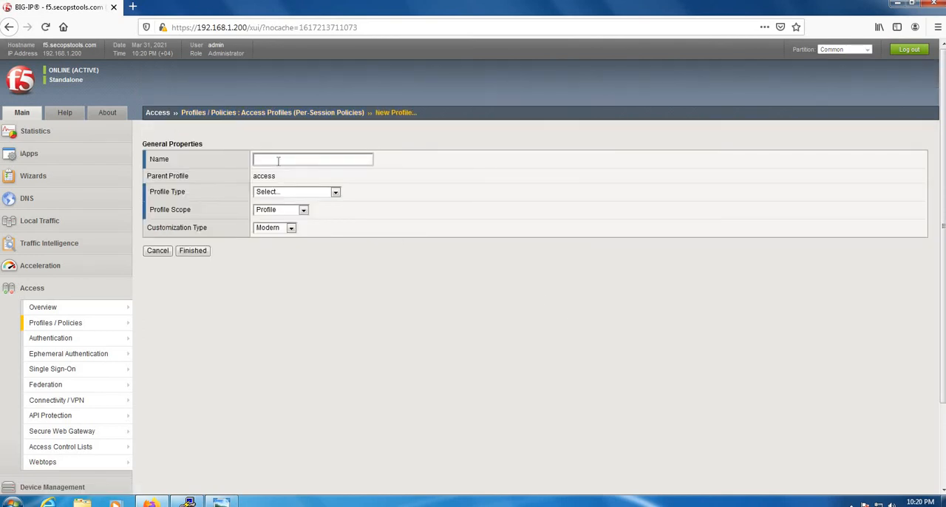
text(OWA-APM)
Review the available profile types and set the OWA-APM profile type to LTM-APM
click(334, 193)
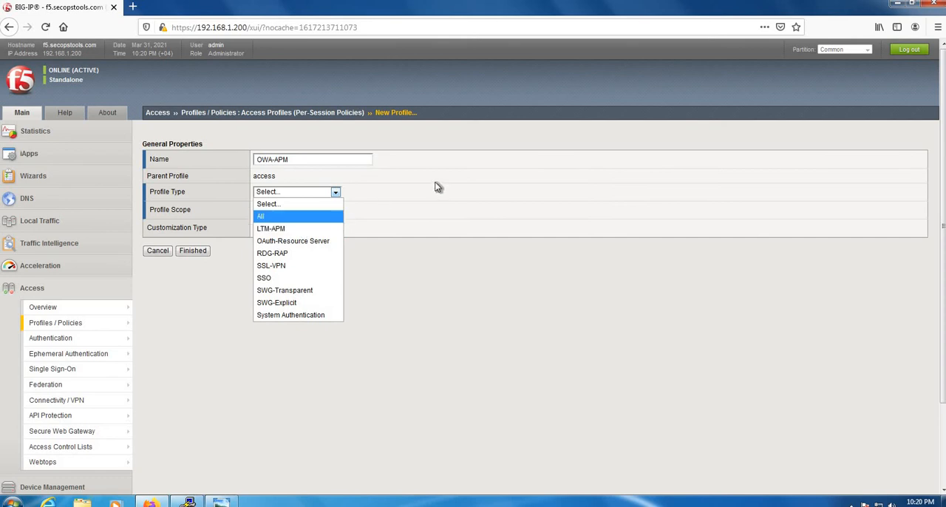
click(467, 249)
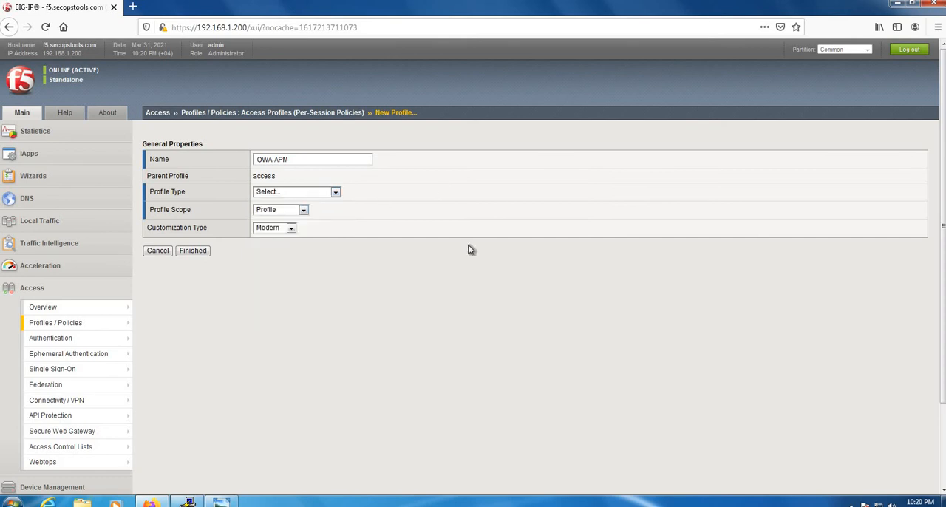
click(313, 195)
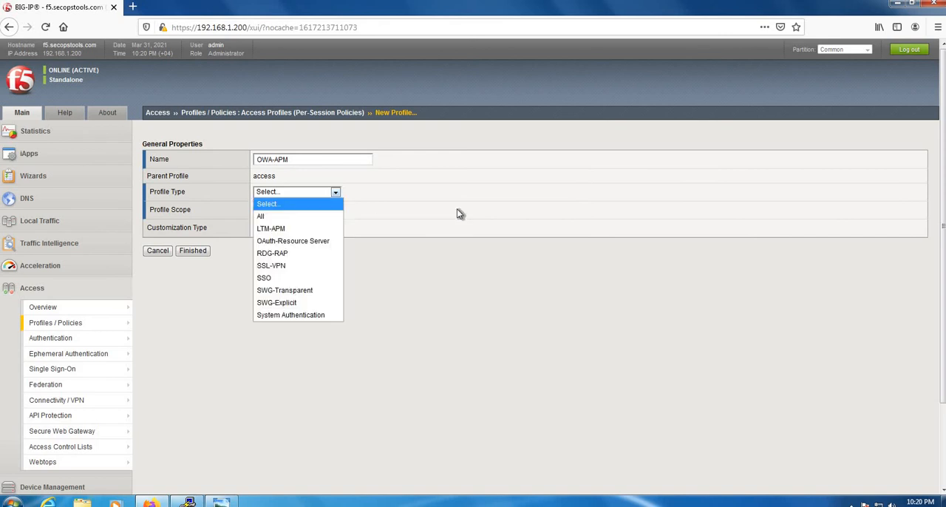
click(457, 212)
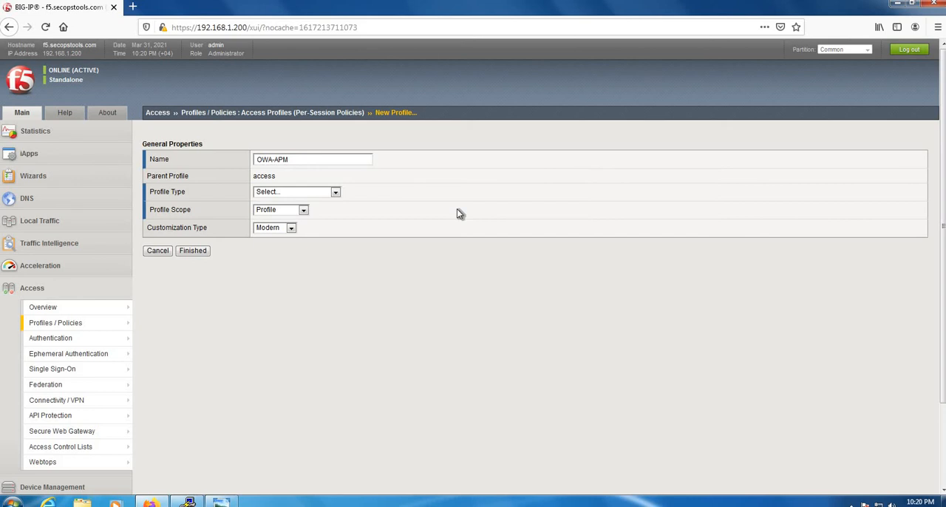
click(302, 195)
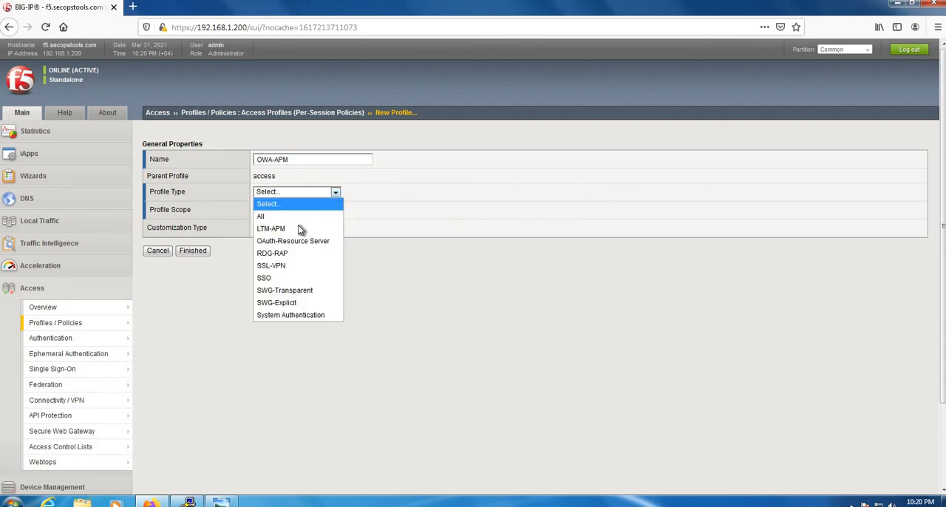
click(301, 228)
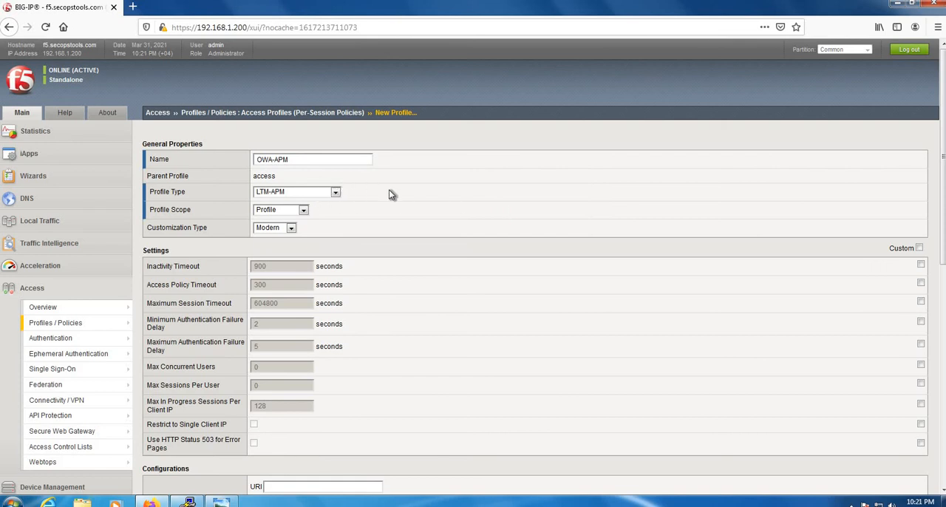
Keep the default timeout settings, add English (en) to the accepted languages, and finish creating the OWA-APM access profile
scroll(475, 228, down, 5)
scroll(429, 199, up, 2)
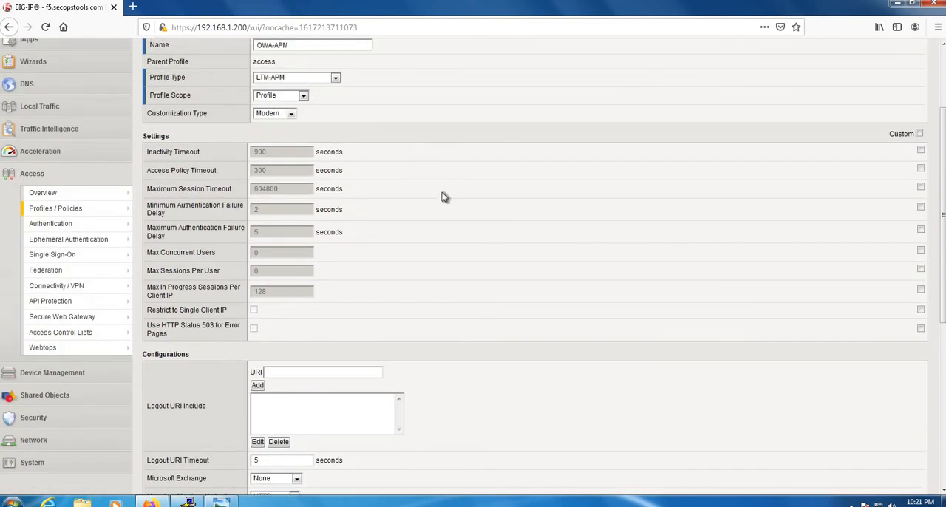
scroll(441, 197, down, 2)
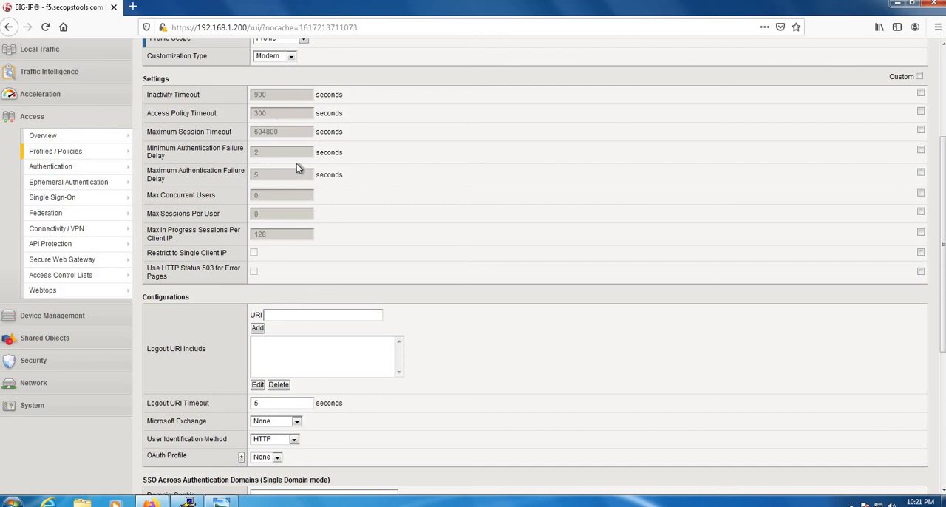
triple_click(216, 98)
double_click(223, 115)
click(522, 306)
scroll(522, 306, down, 9)
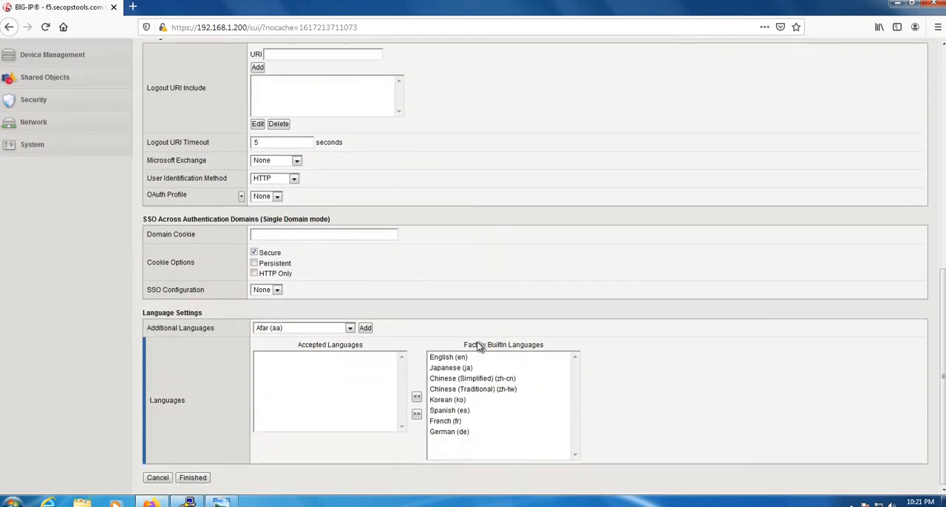
click(462, 359)
click(417, 397)
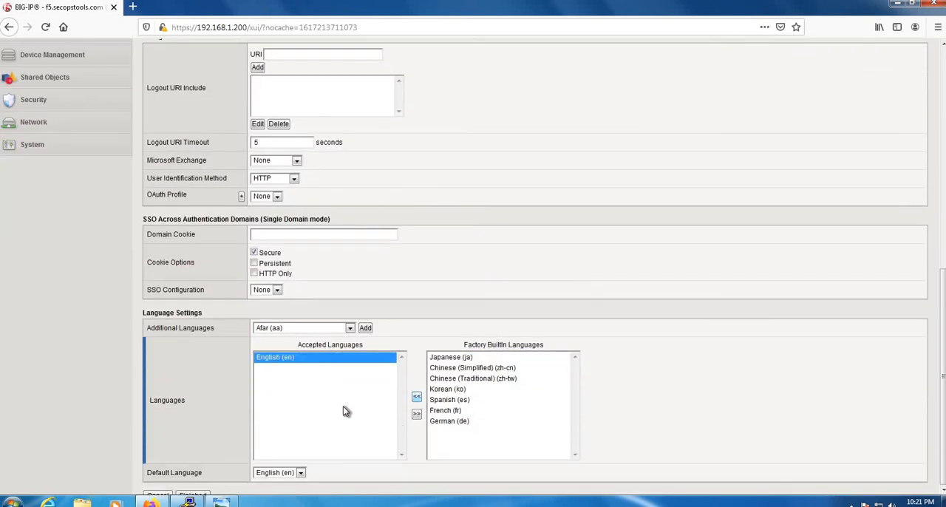
scroll(309, 465, down, 1)
click(199, 478)
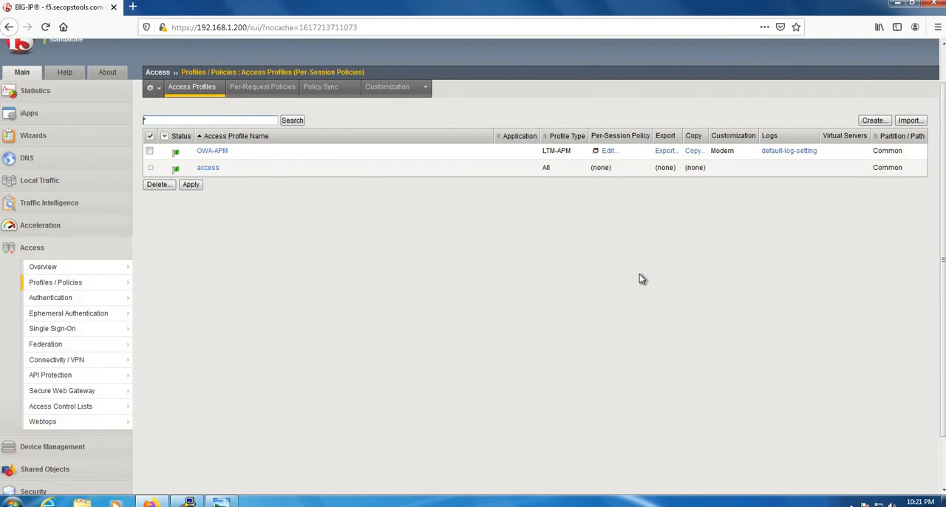
Edit the per-session policy of the OWA-APM profile and add a Logon Page item after Start
scroll(540, 326, up, 1)
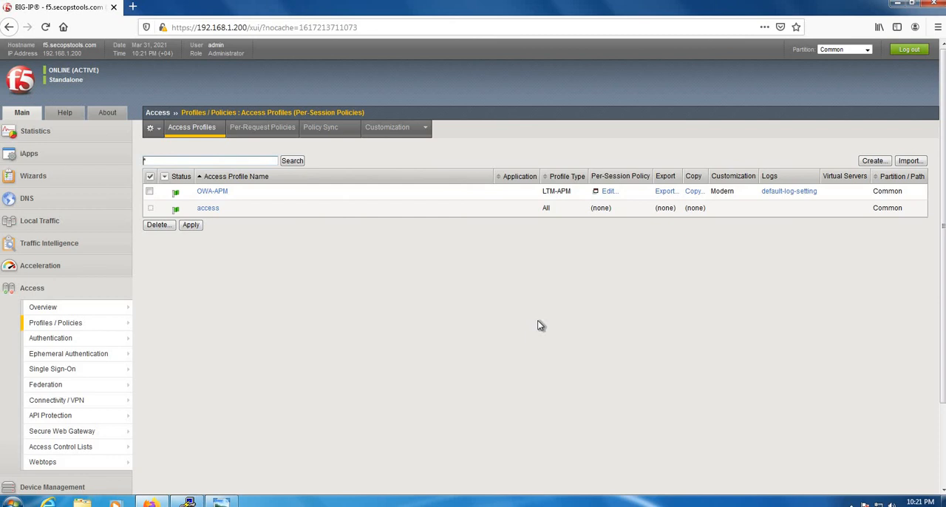
click(608, 192)
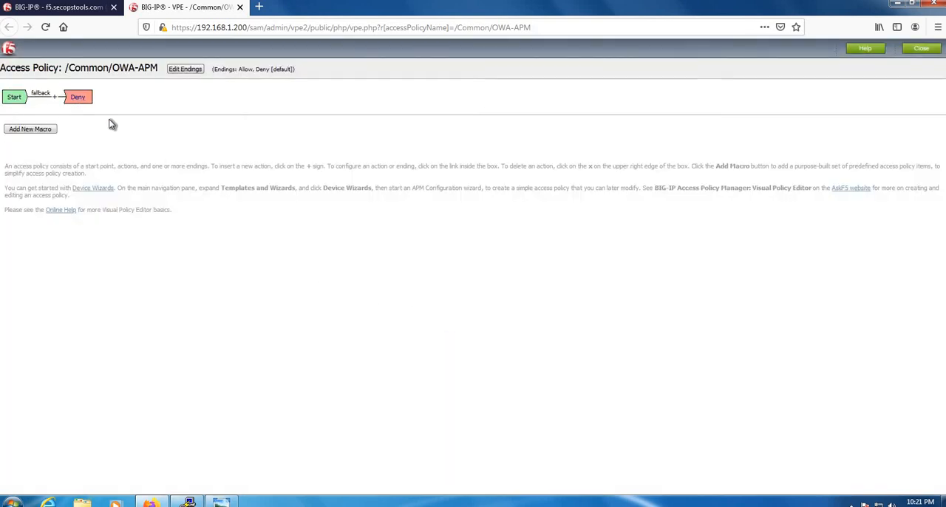
click(54, 97)
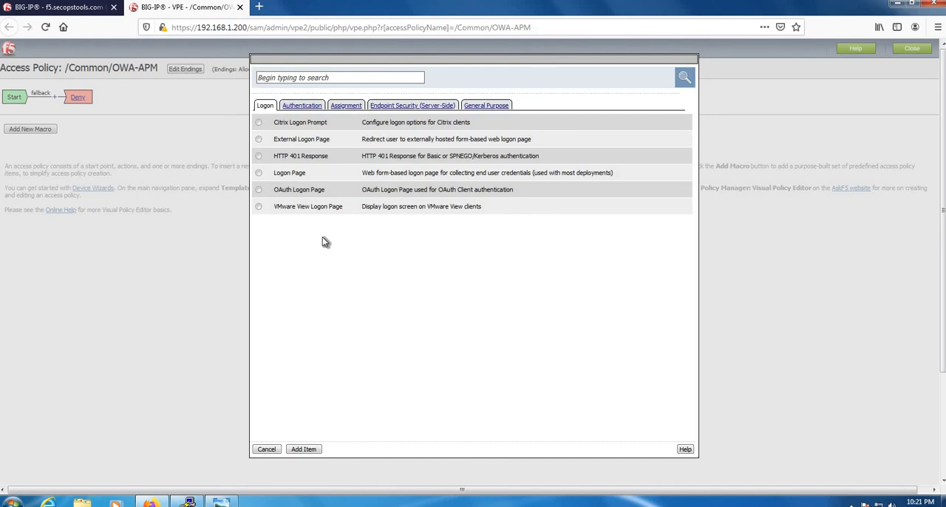
click(259, 172)
click(311, 450)
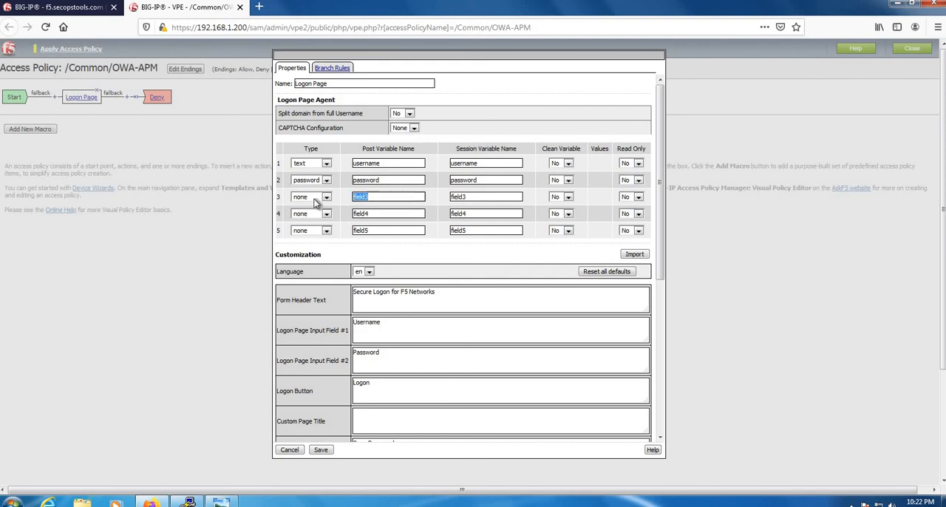
Examine the Logon Page's available field types, its username and password variables, and the customization texts
click(315, 198)
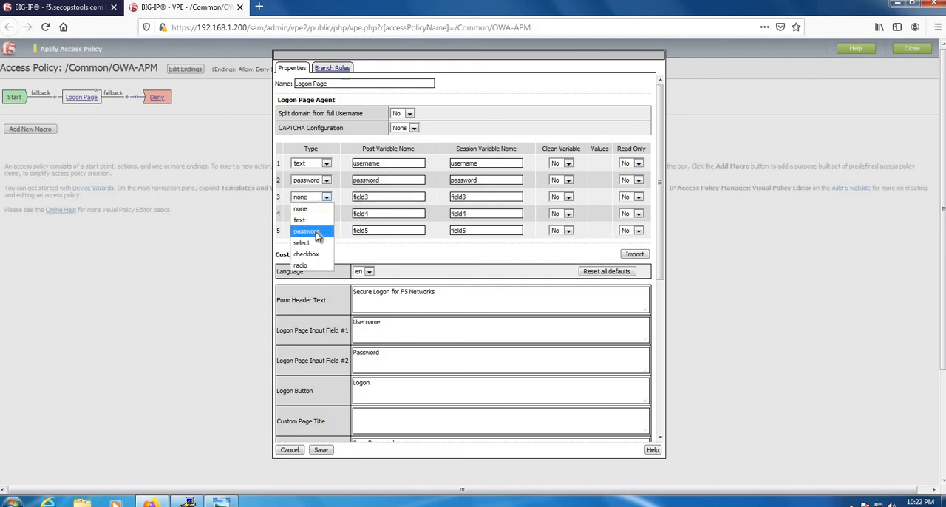
click(380, 196)
double_click(384, 199)
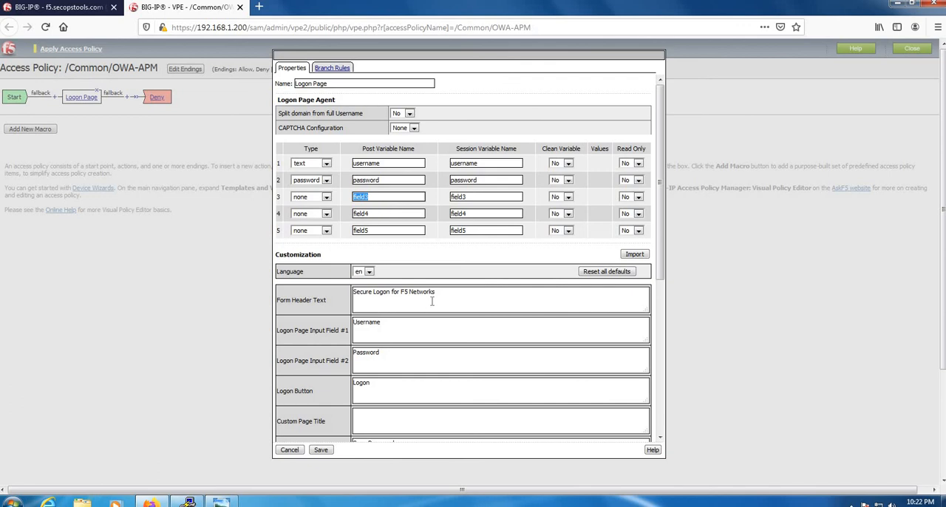
click(480, 294)
click(391, 164)
click(393, 181)
Set the Logon Page's form header text to "Welcome to SecOpsTools OWA Access" and save the item
drag(485, 291, 324, 288)
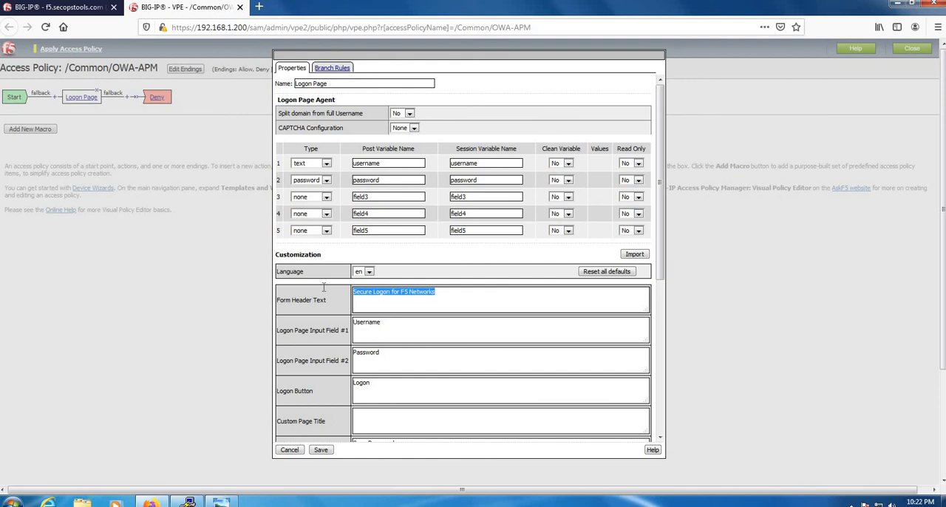
text(Welco)
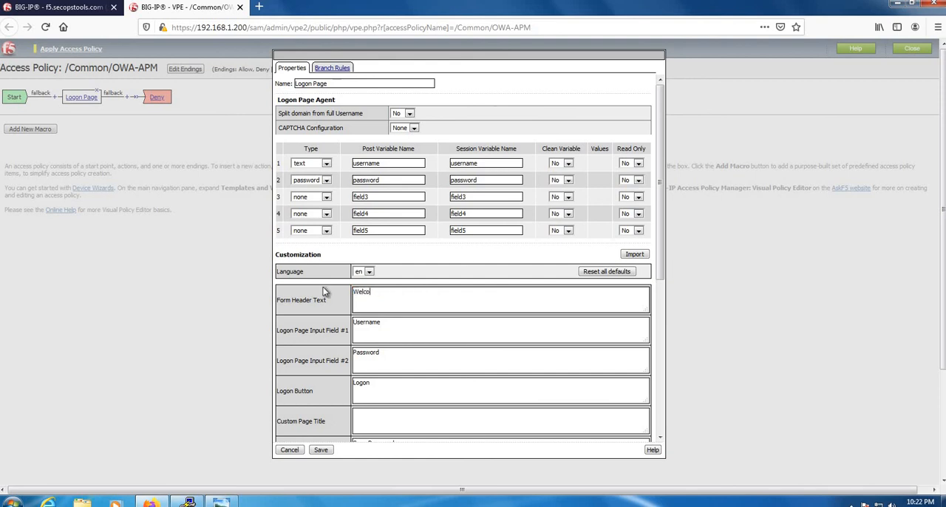
text(me to SecOpsTools OWA Access)
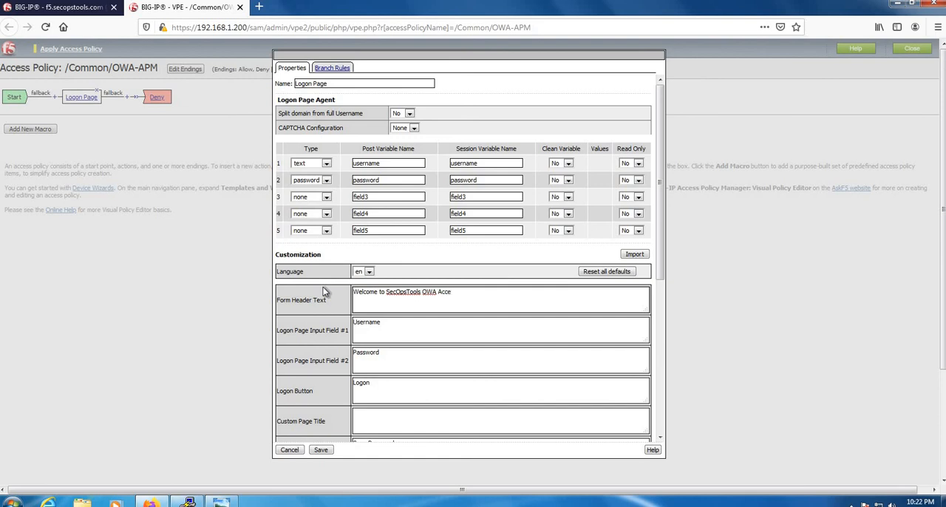
click(325, 451)
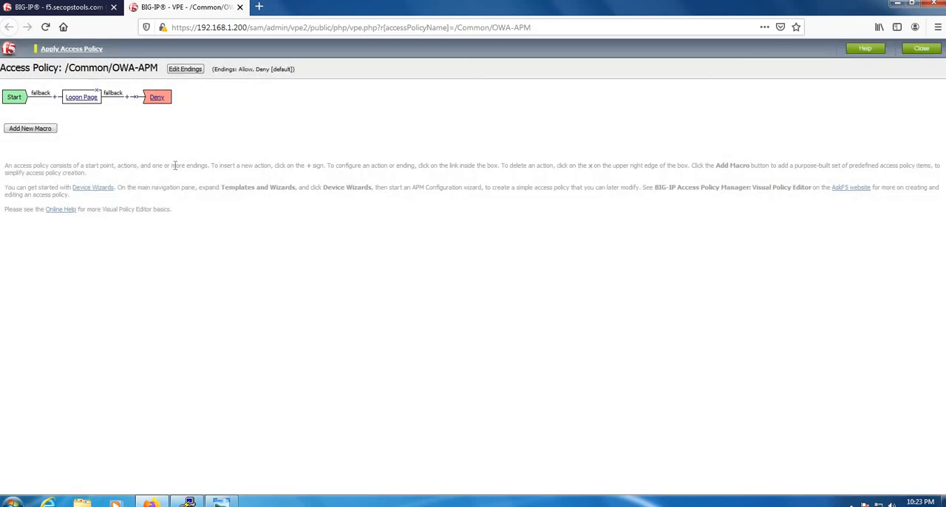
Add an AD Auth item after the Logon Page, set its server to /Common/SECOPSAD, and save it
click(127, 98)
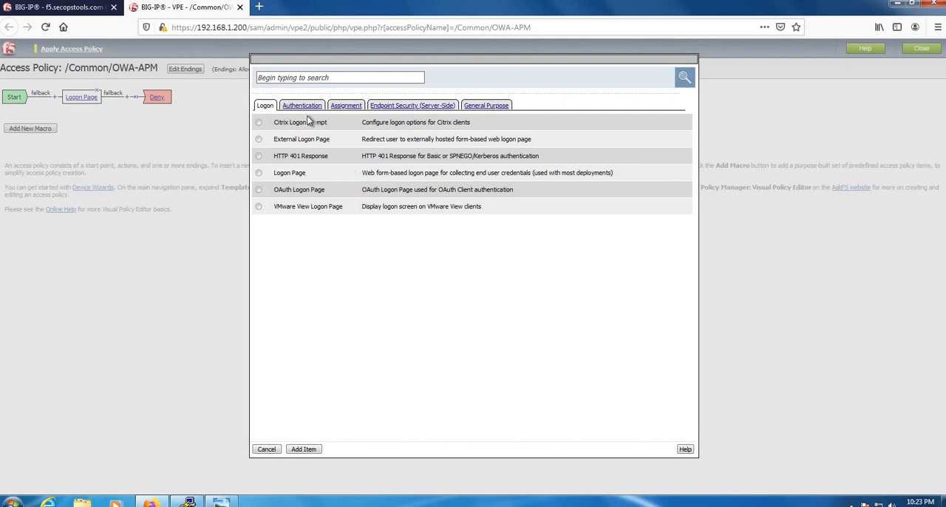
click(302, 105)
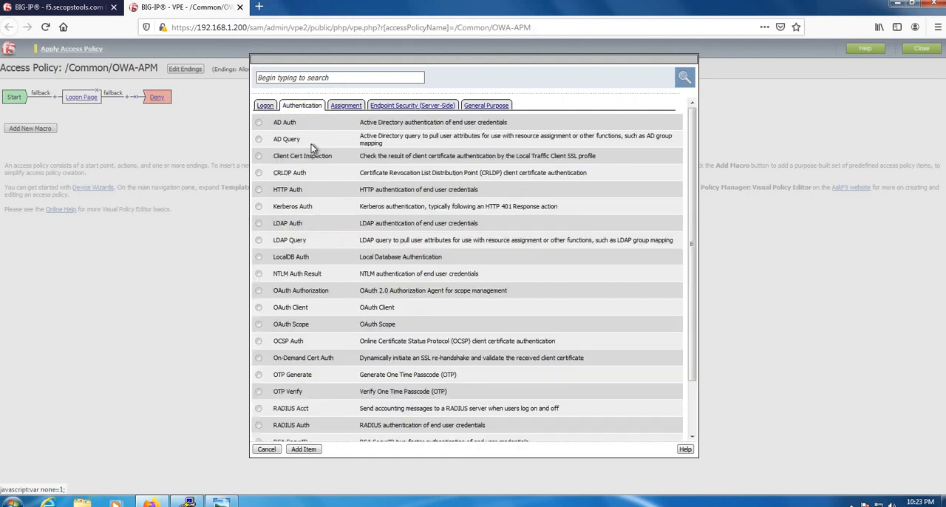
click(259, 122)
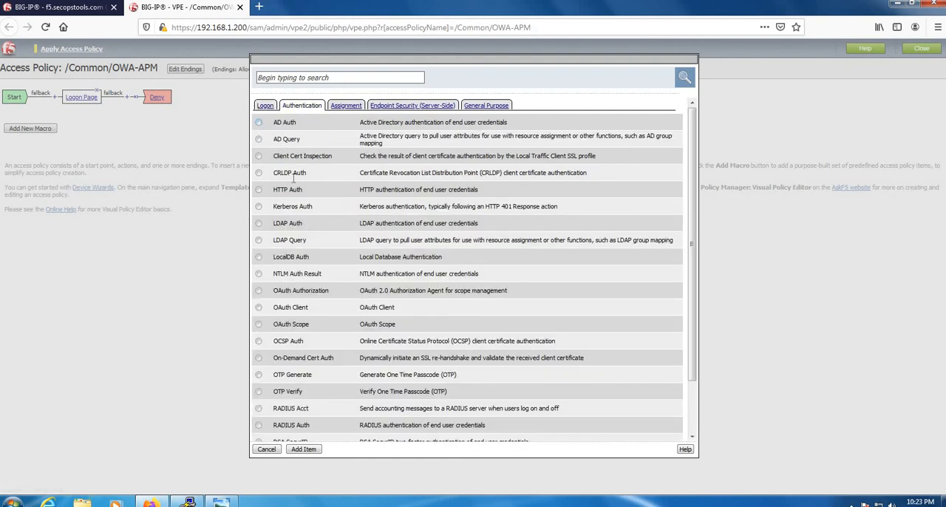
click(304, 448)
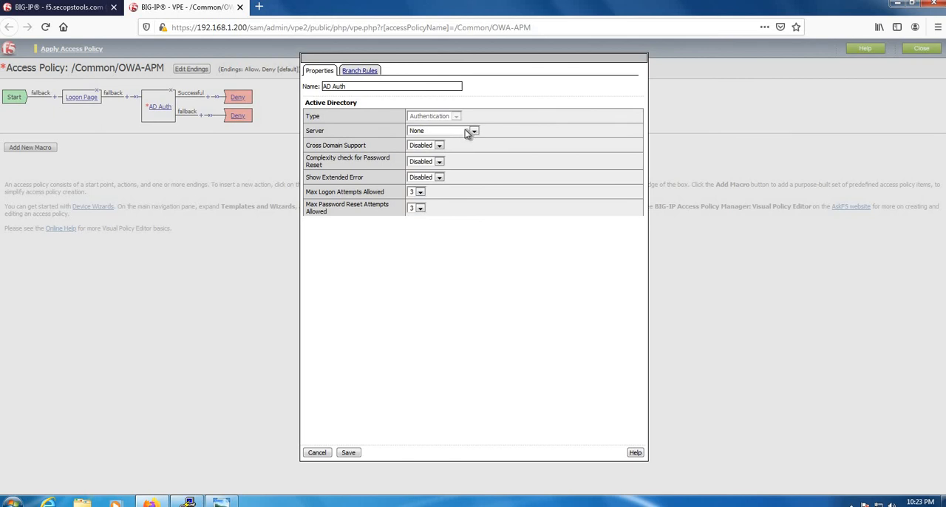
click(473, 131)
click(462, 152)
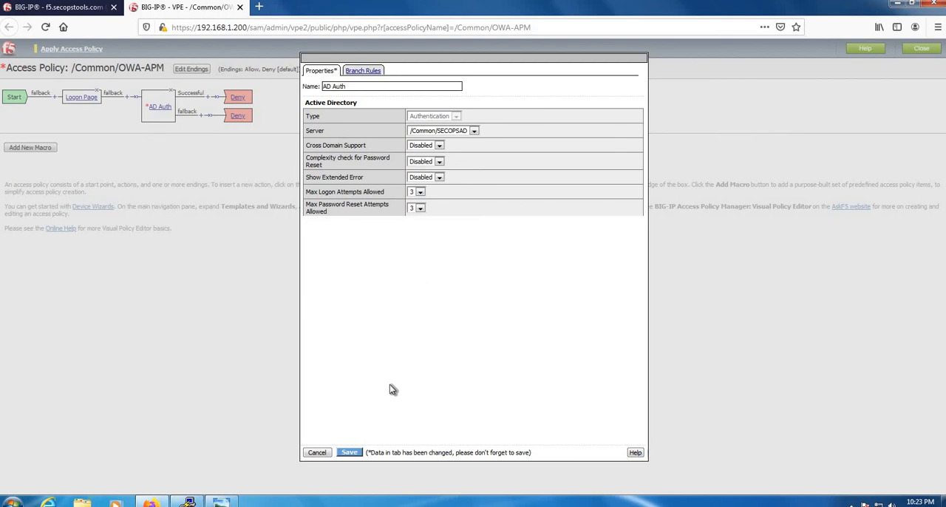
click(349, 453)
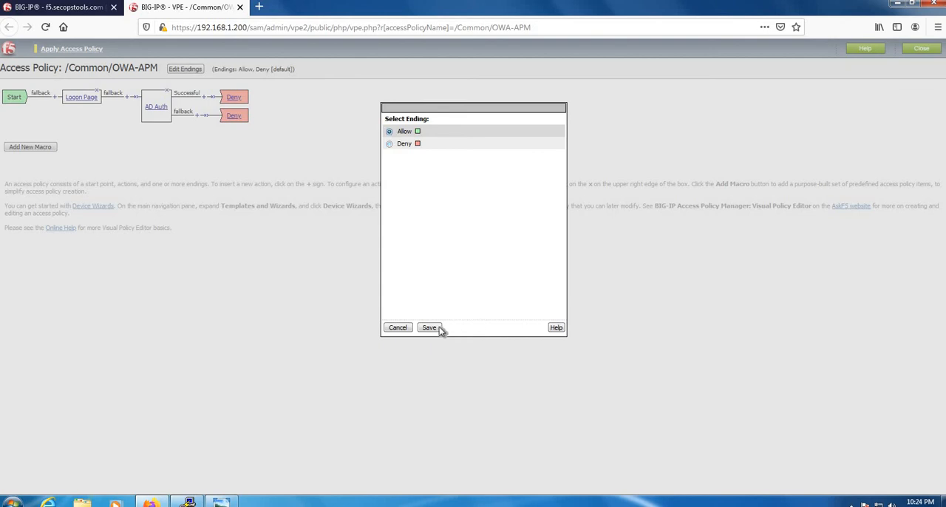
Set the ending of AD Auth's Successful branch to Allow, then apply the access policy and close the policy editor
click(432, 328)
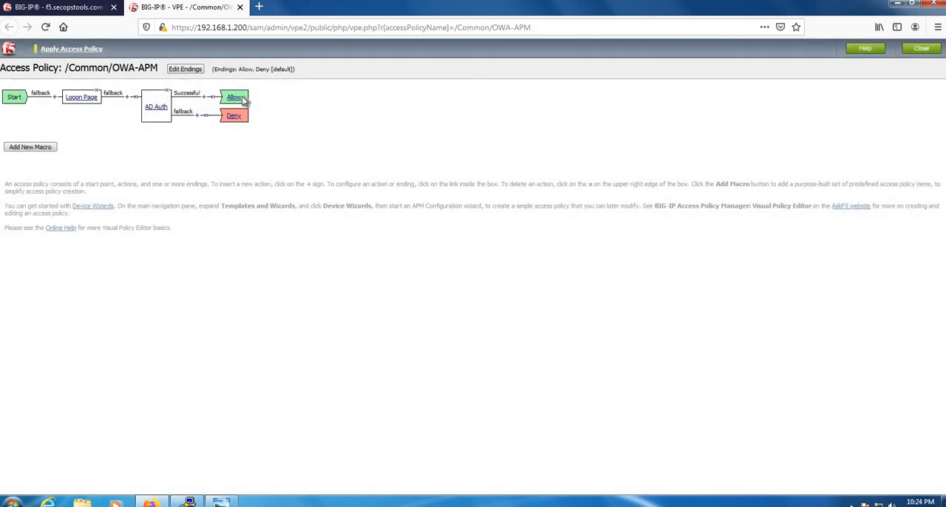
click(100, 49)
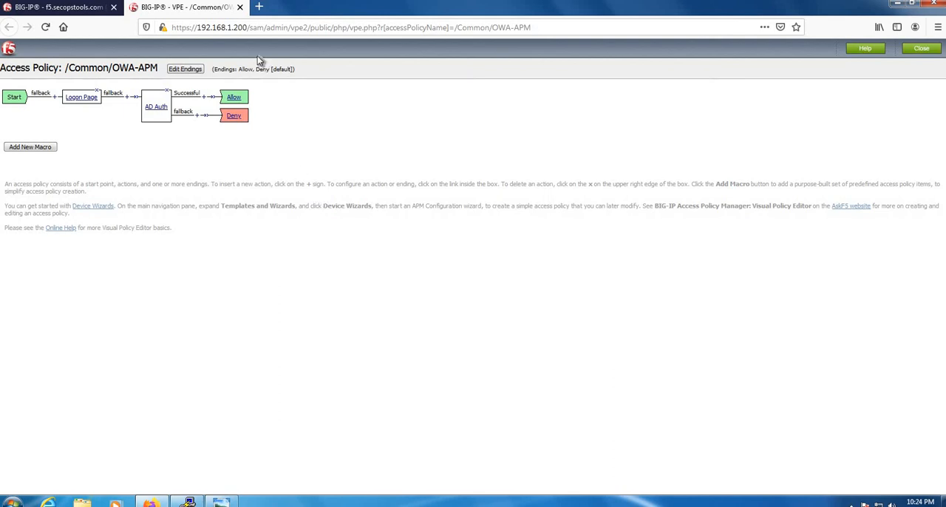
click(239, 7)
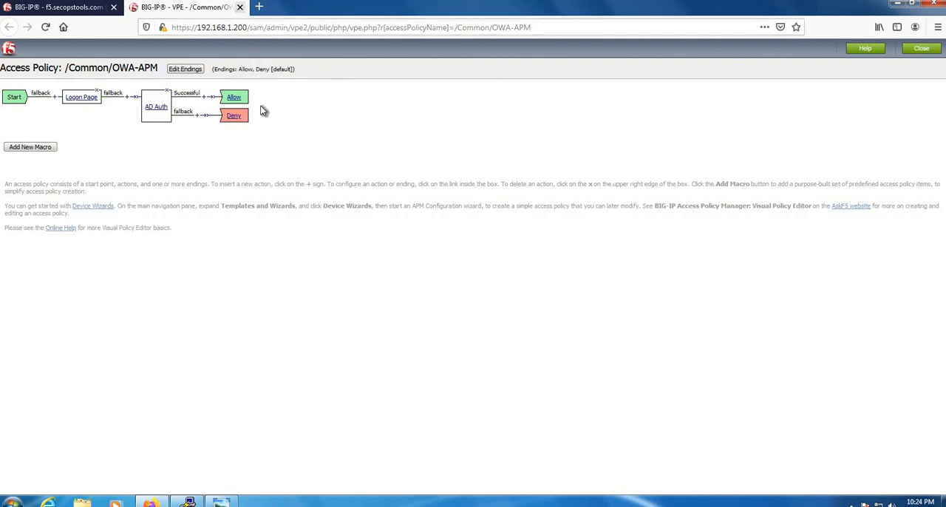
Assign the OWA-APM access profile to the VS-OWA-APM virtual server and update it
mouse_move(110, 318)
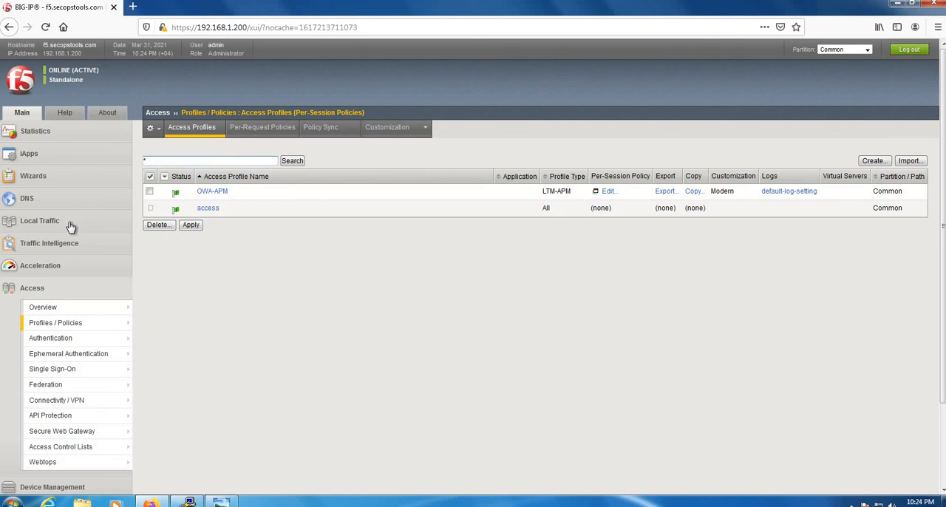
click(67, 221)
mouse_move(72, 256)
click(139, 256)
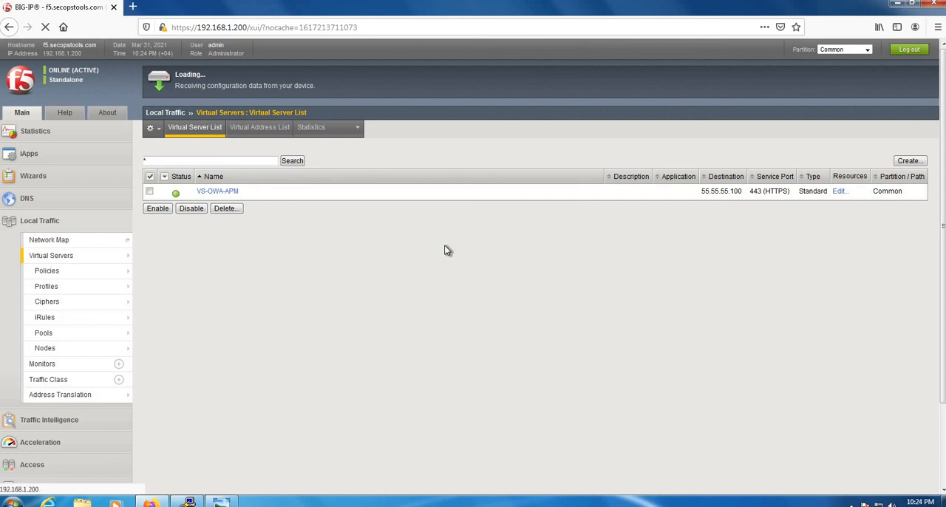
scroll(429, 264, down, 8)
scroll(425, 265, down, 10)
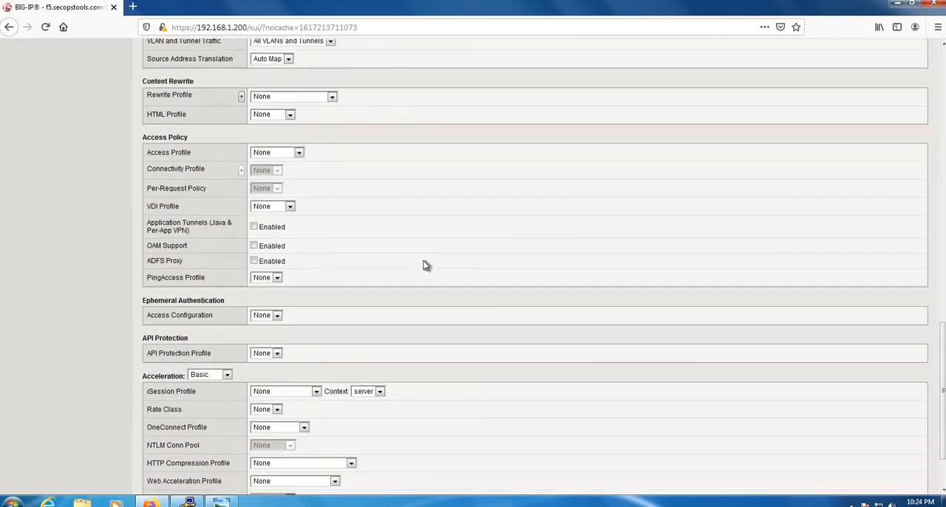
scroll(425, 265, up, 2)
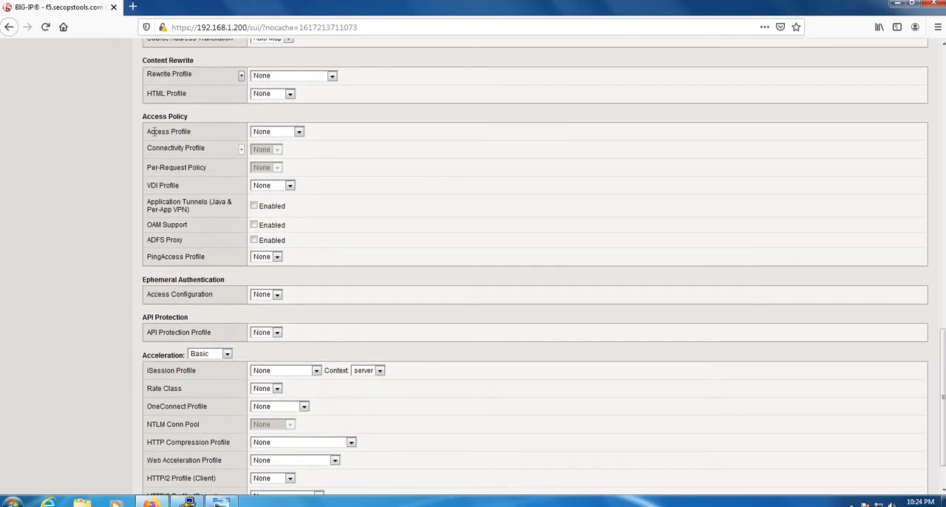
click(295, 131)
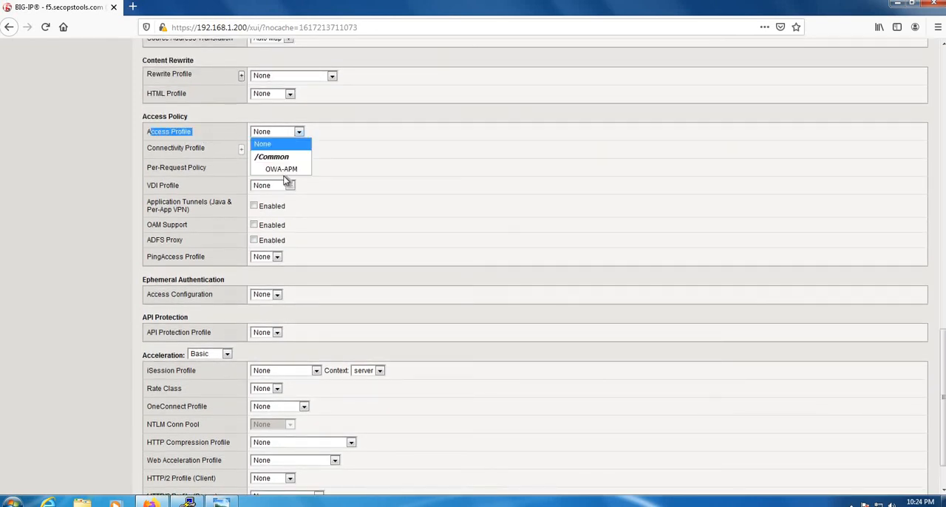
click(300, 167)
scroll(449, 199, down, 2)
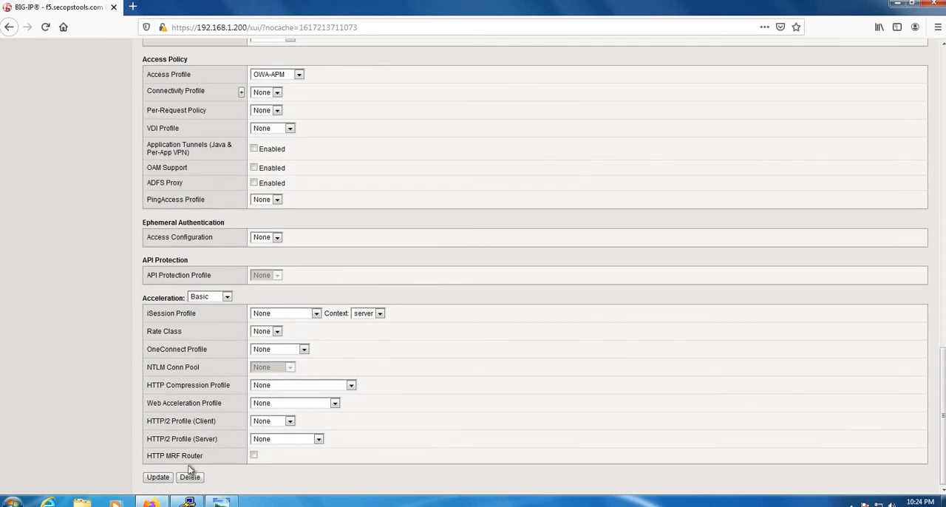
click(157, 477)
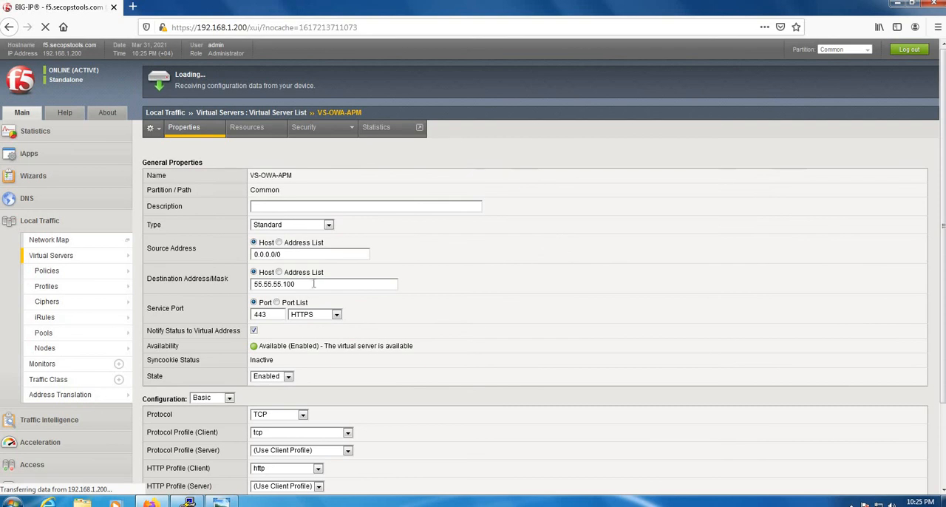
Return to the virtual server list and reopen VS-OWA-APM
click(75, 257)
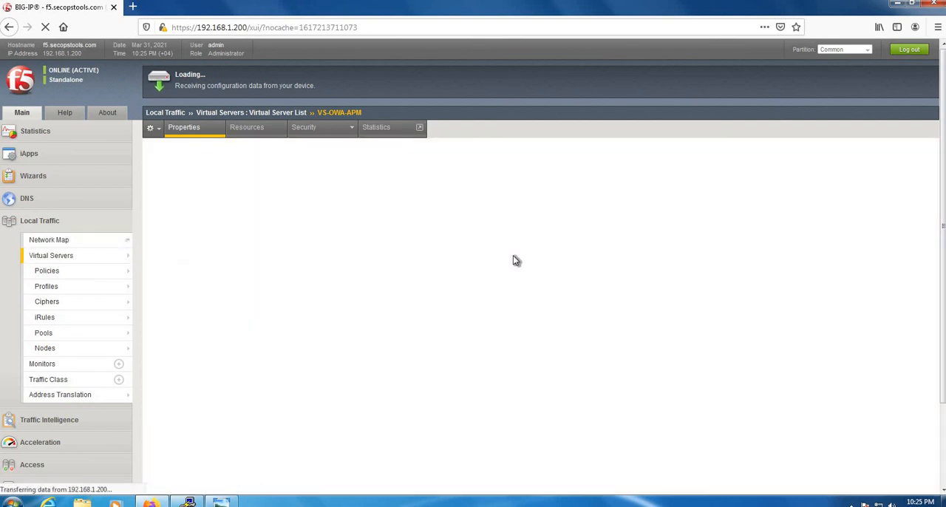